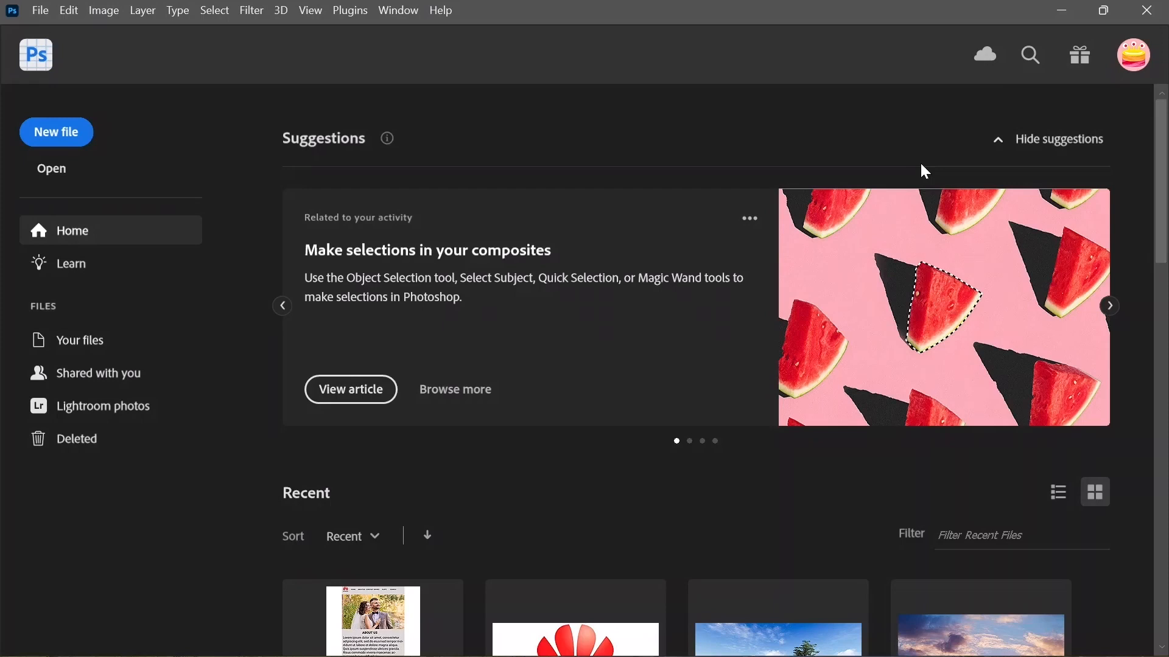
- Create a new 1920 x 1080 px document at 300 pixels/inch in RGB Color with a white background
left_click(36, 11)
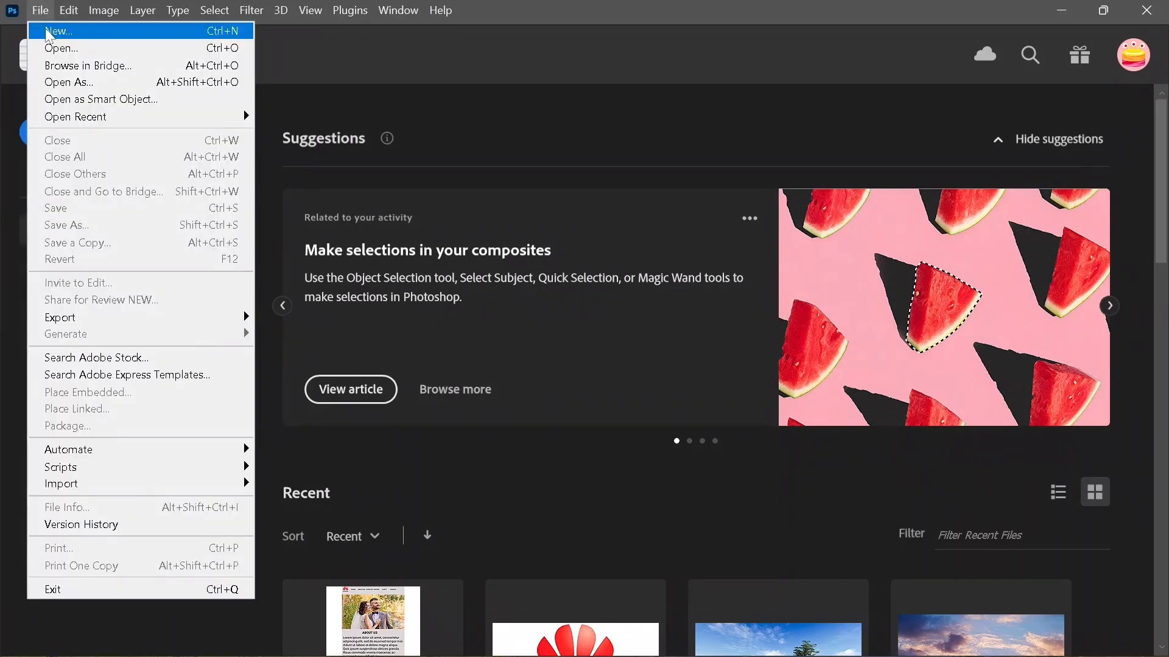
left_click(49, 31)
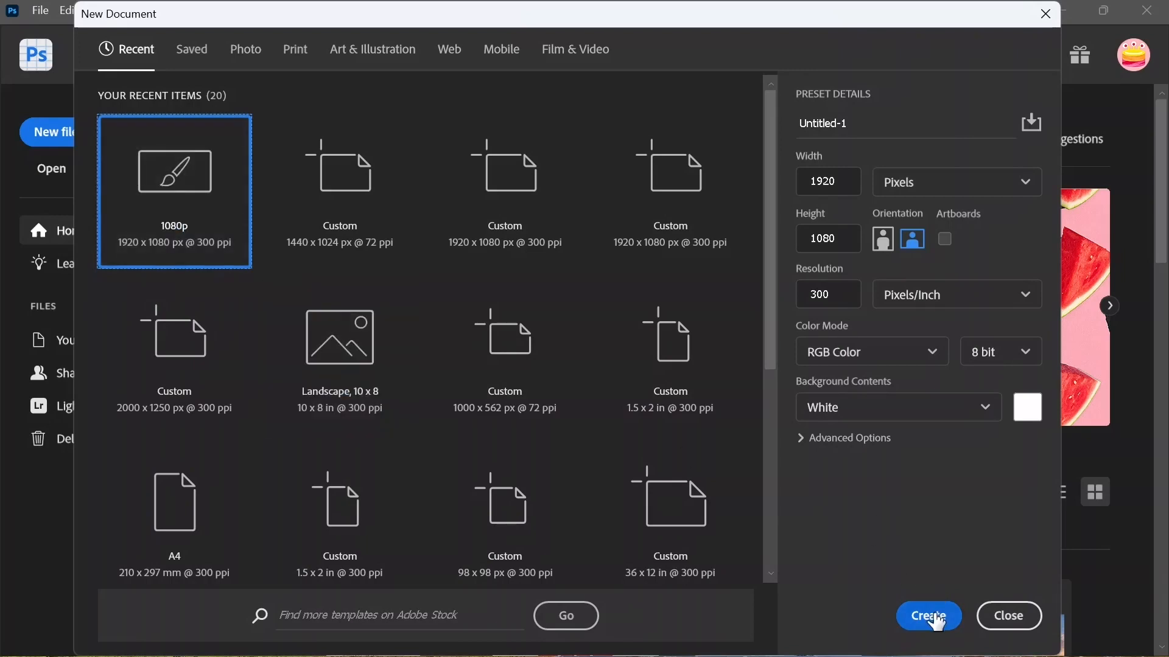
left_click(938, 620)
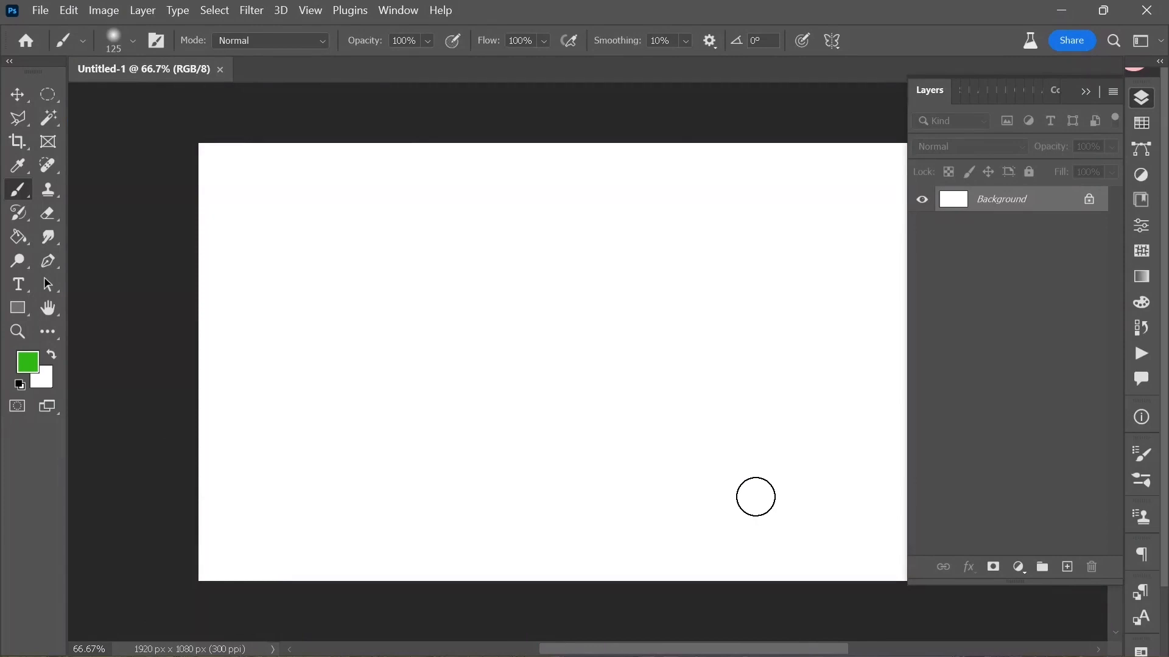
- Unlock the Background layer to make it a regular layer, and activate the Move tool
left_click(1143, 99)
left_click(1147, 104)
left_click(1089, 202)
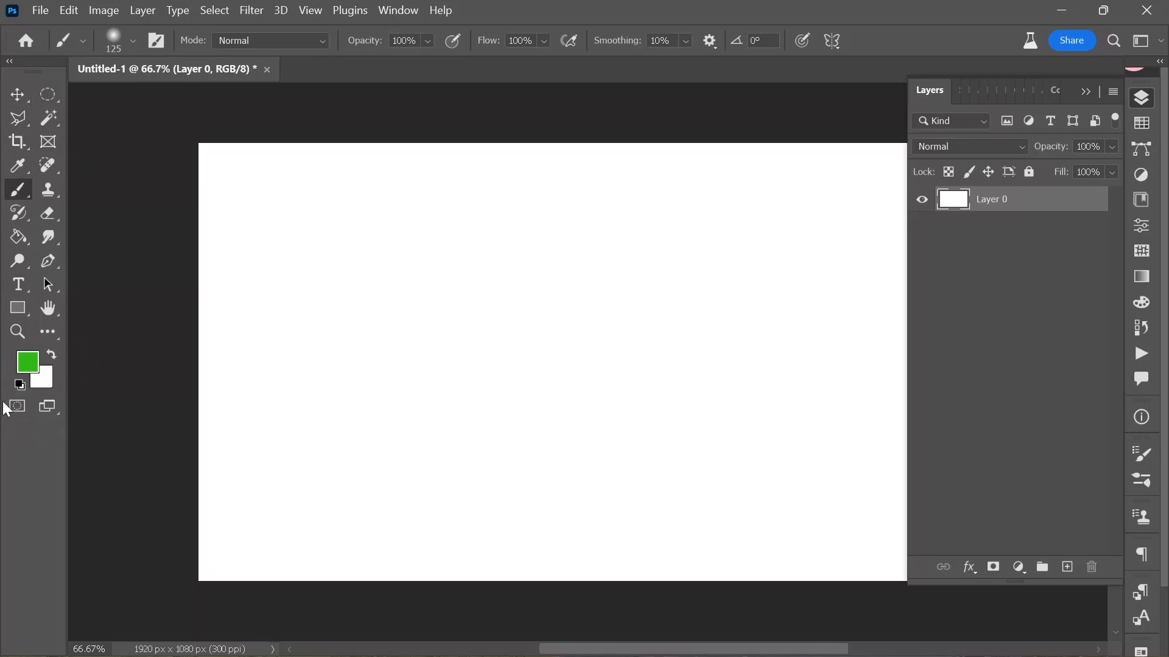
left_click(15, 99)
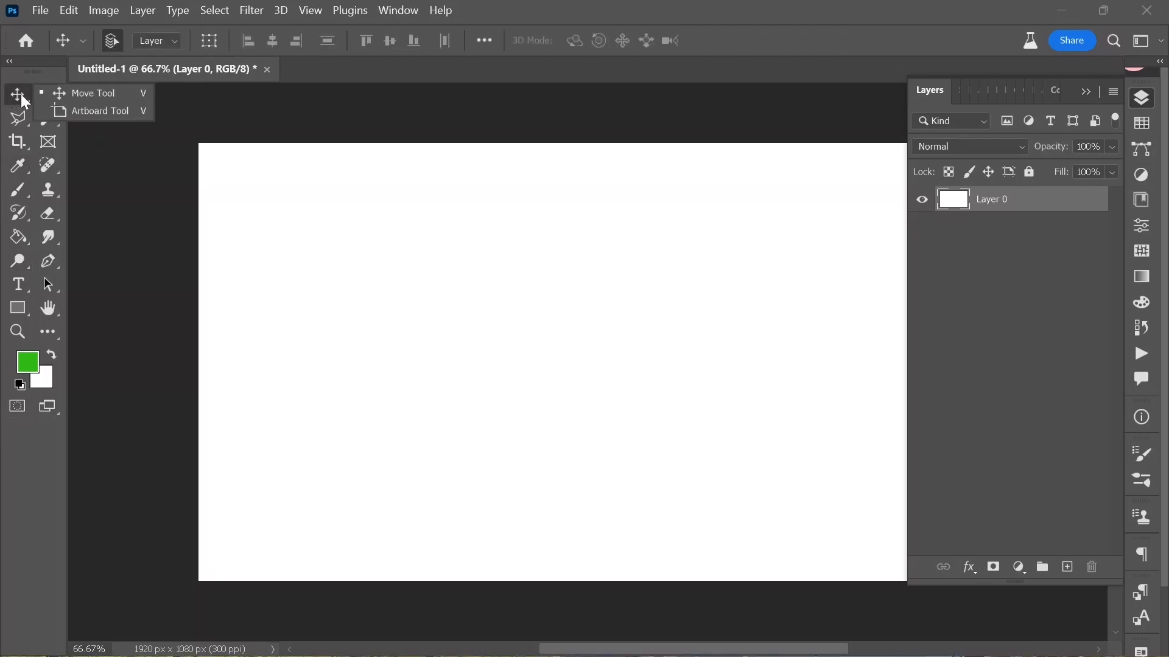
left_click(74, 97)
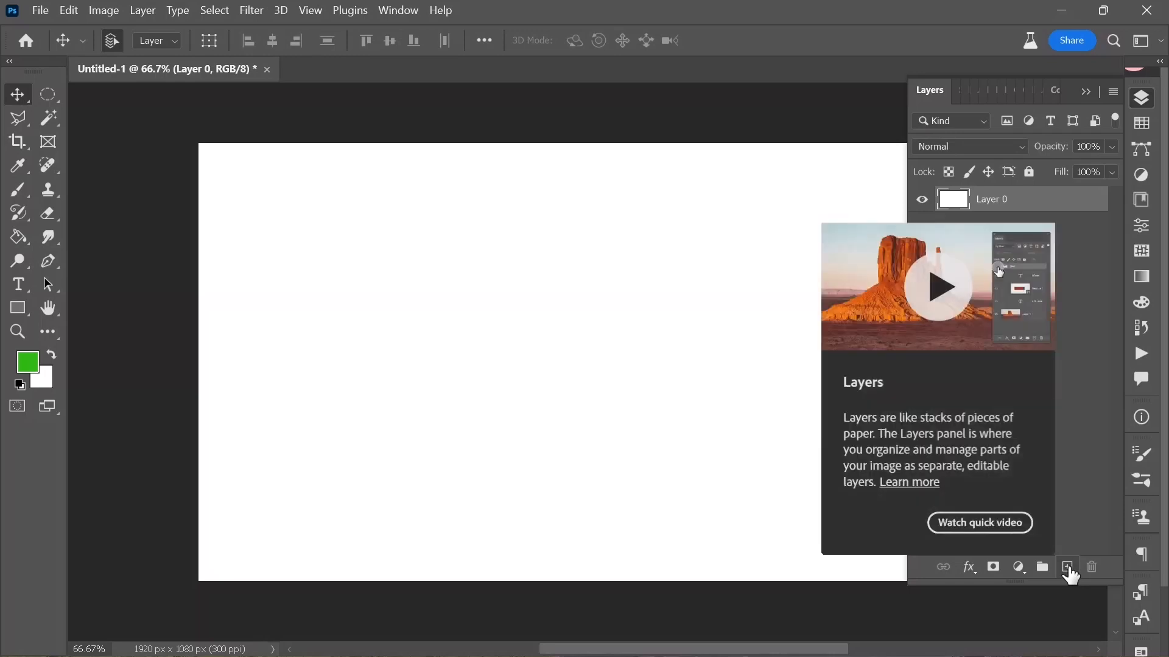
- Add a new layer and make a small rectangular marquee selection near the canvas's upper-left corner
left_click(1068, 569)
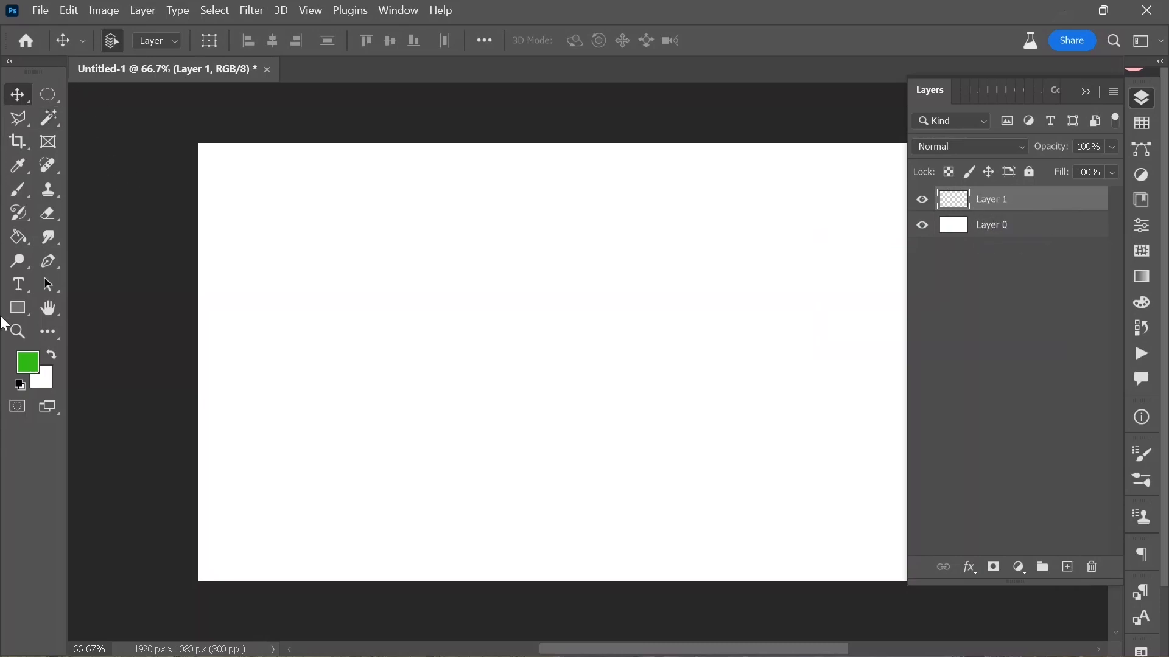
left_click_drag(45, 101, 90, 104)
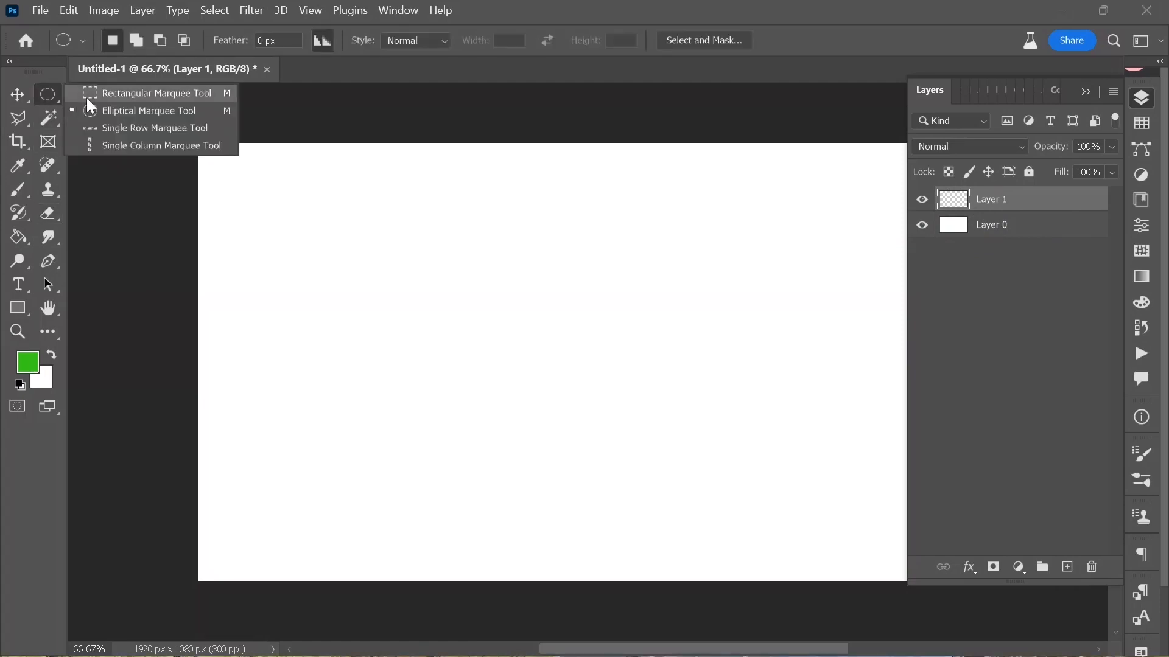
left_click(87, 97)
left_click_drag(224, 162, 312, 223)
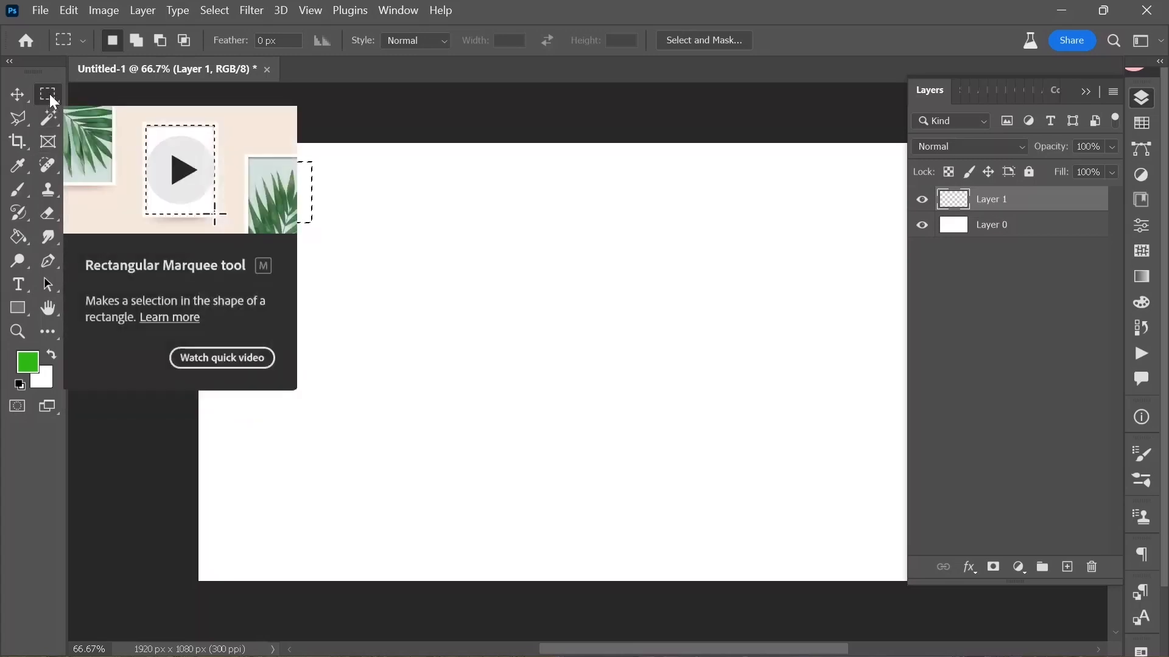
- Activate the Brush tool and set the foreground color to magenta (f600ff)
left_click(17, 192)
right_click(16, 191)
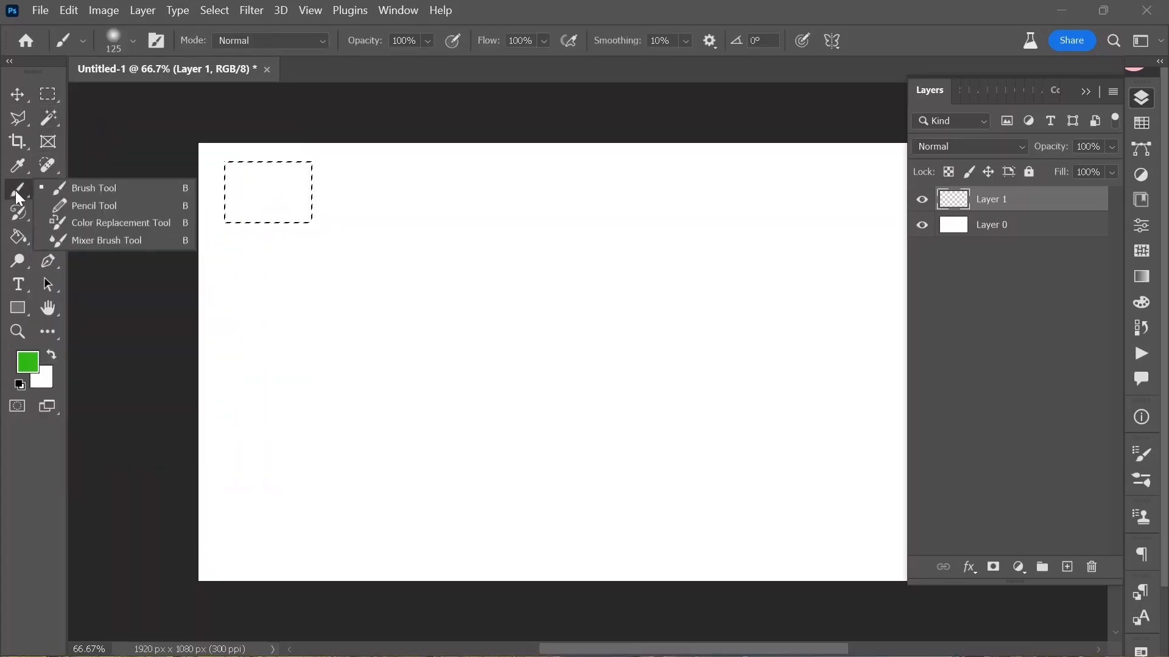
left_click(52, 185)
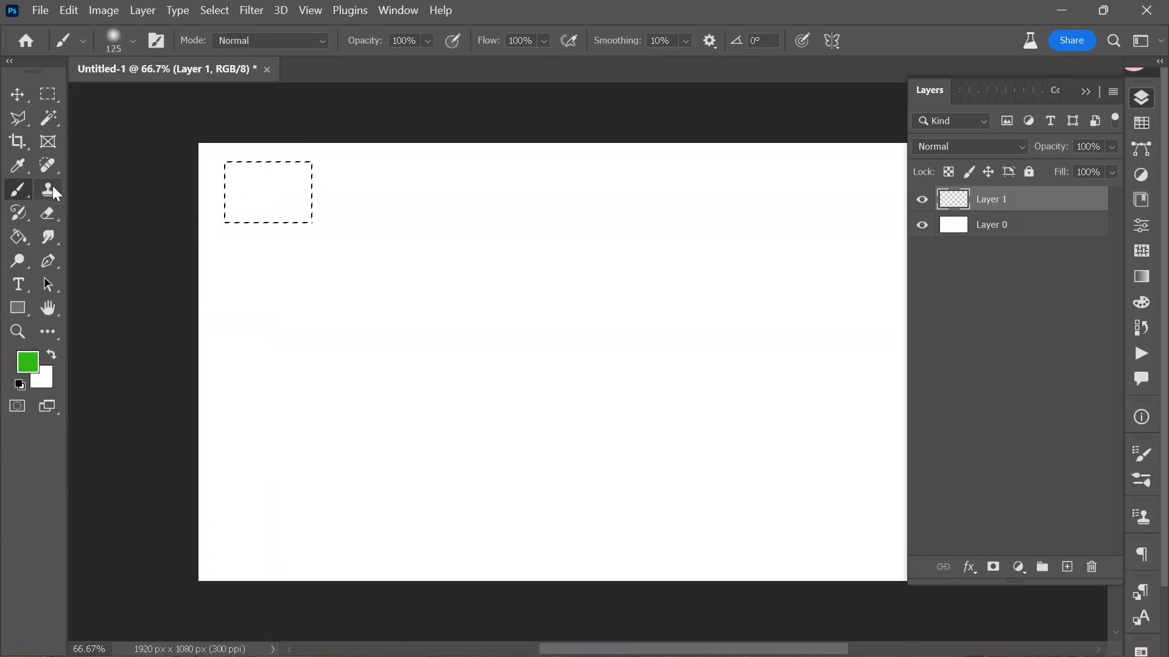
left_click(27, 364)
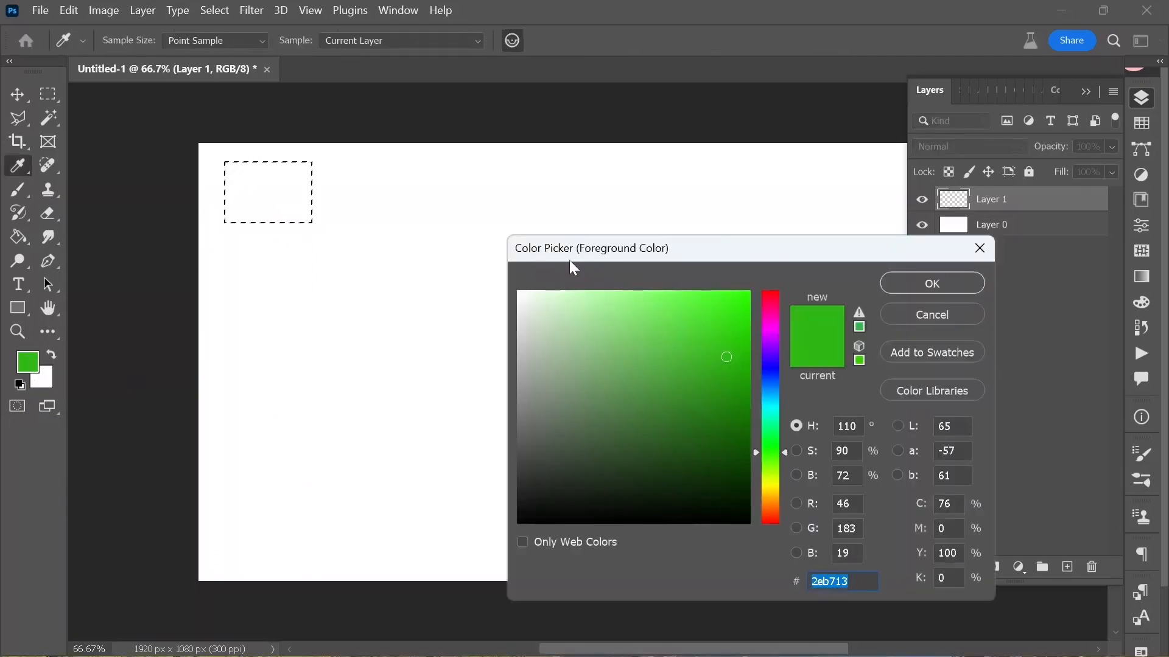
left_click(769, 331)
left_click_drag(739, 311, 757, 287)
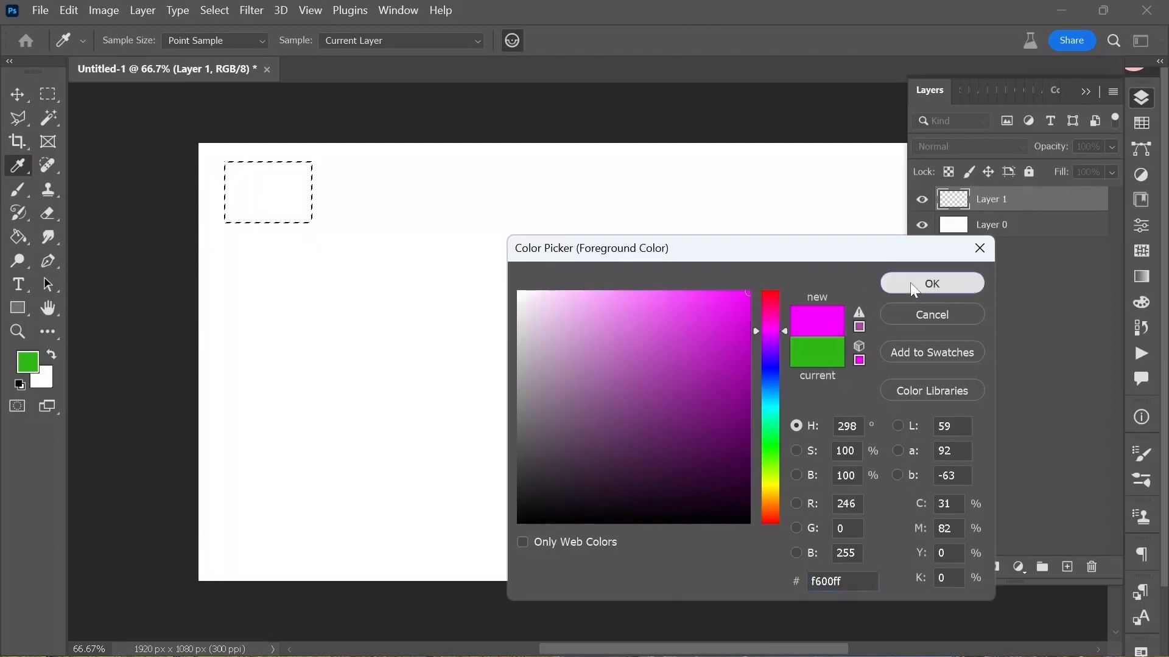
left_click(911, 282)
- Paint the rectangular selection solid magenta with the Brush tool and deselect it
key("b")
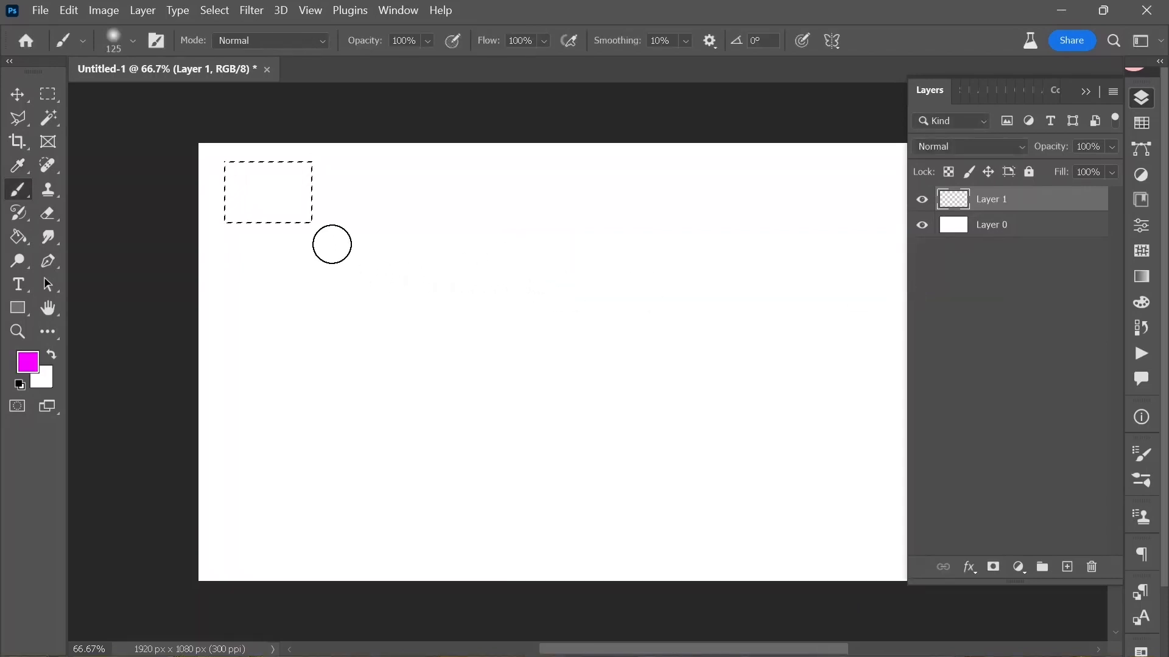
mouse_move(305, 226)
left_mouse_down()
mouse_move(341, 210)
mouse_move(221, 229)
mouse_move(359, 189)
mouse_move(214, 215)
mouse_move(333, 195)
mouse_move(208, 203)
mouse_move(361, 175)
mouse_move(209, 178)
mouse_move(352, 164)
mouse_move(180, 181)
mouse_move(297, 175)
left_mouse_up()
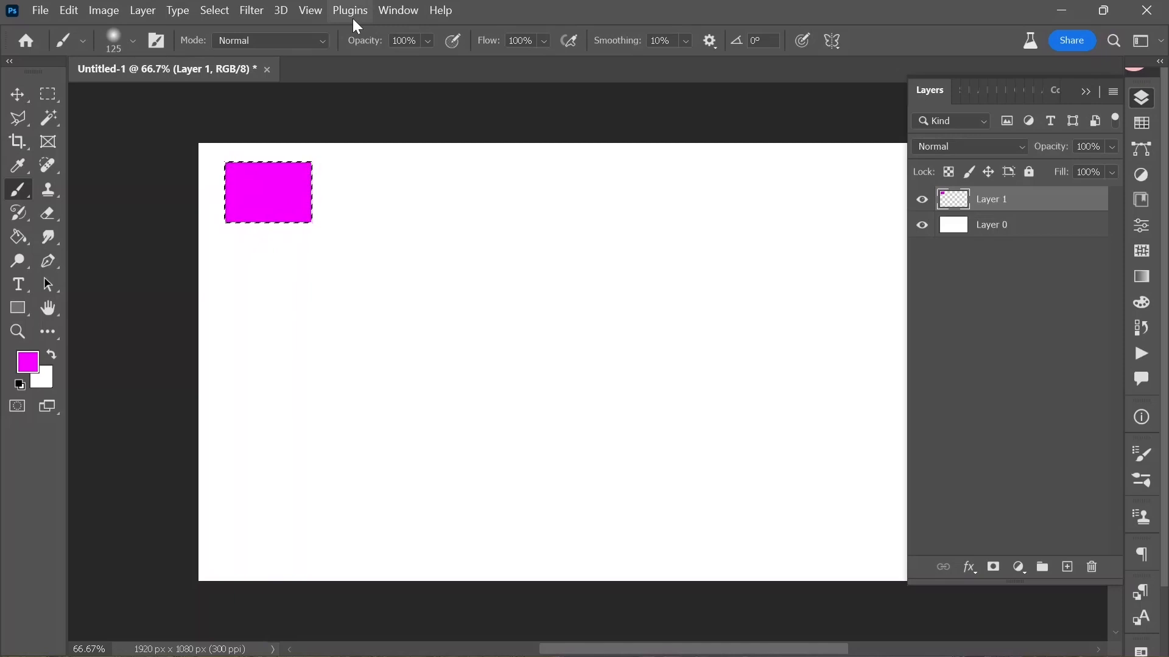
left_click(213, 9)
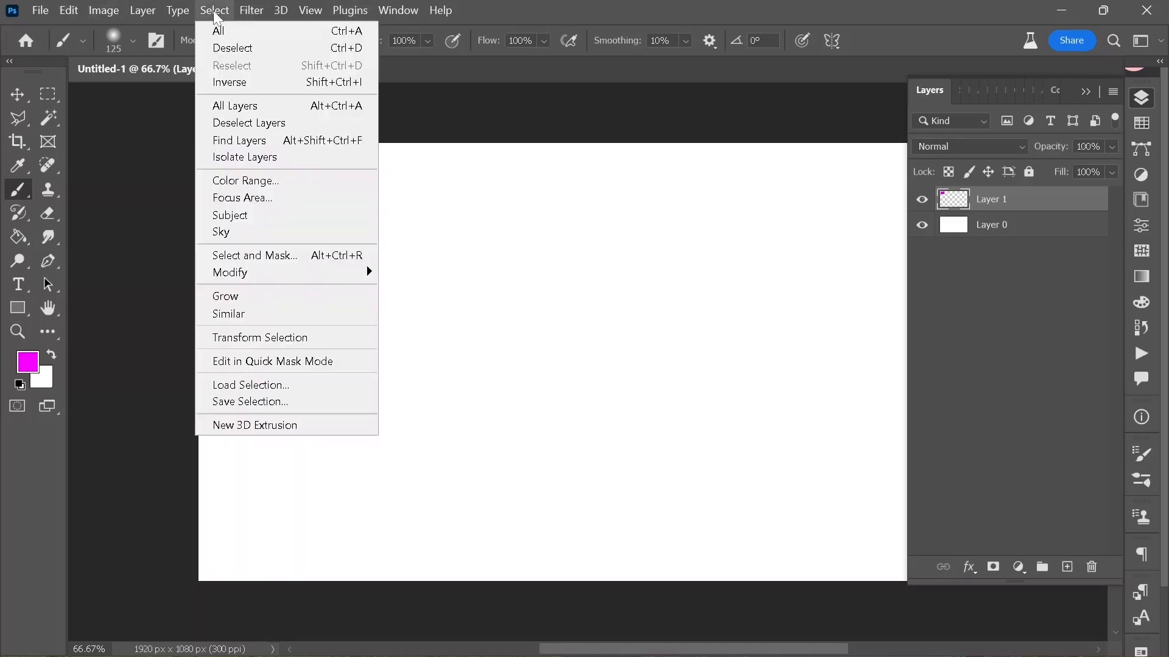
left_click(221, 46)
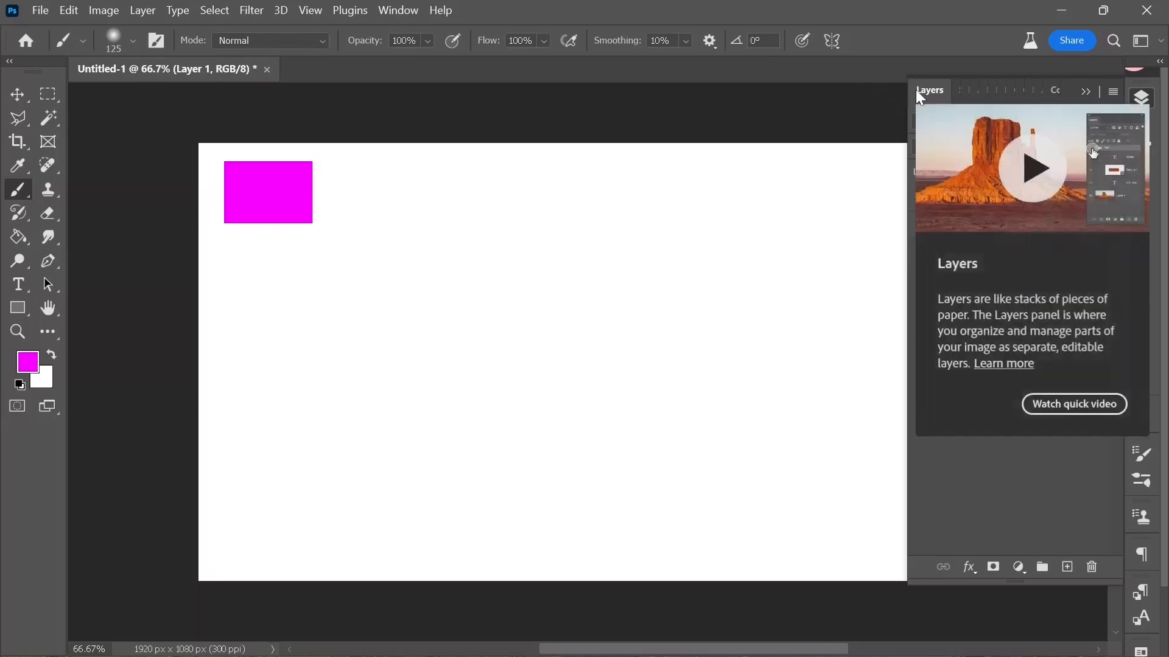
- Add a new layer and make a small circular marquee selection below and to the right of the magenta rectangle
left_click(1069, 568)
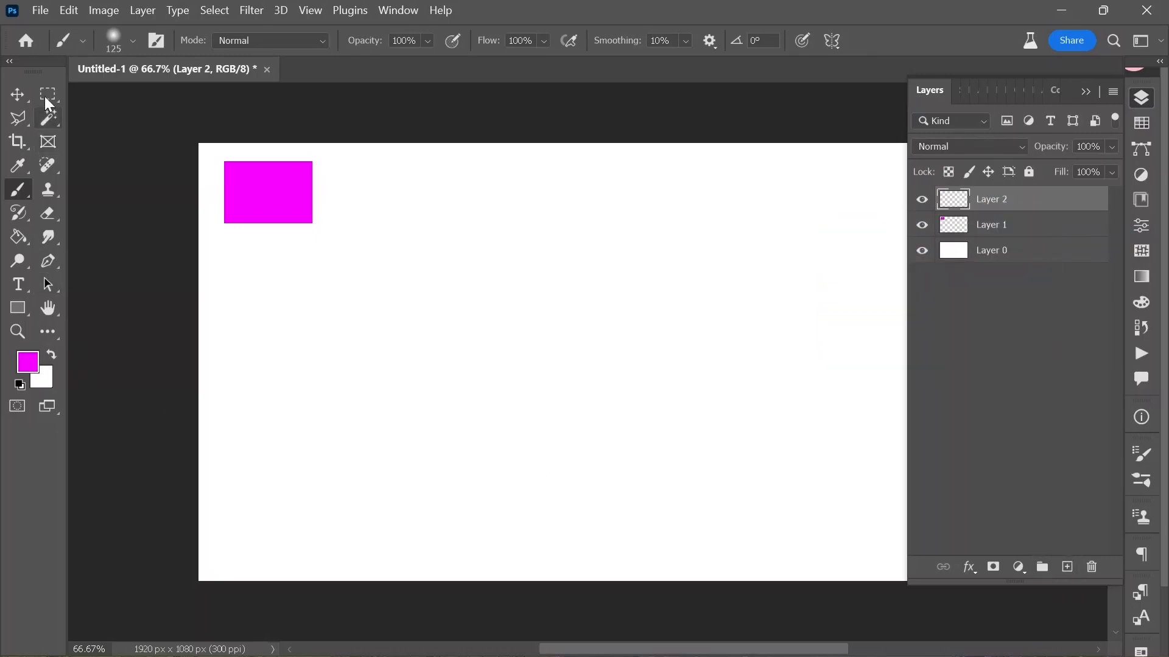
left_click(46, 95)
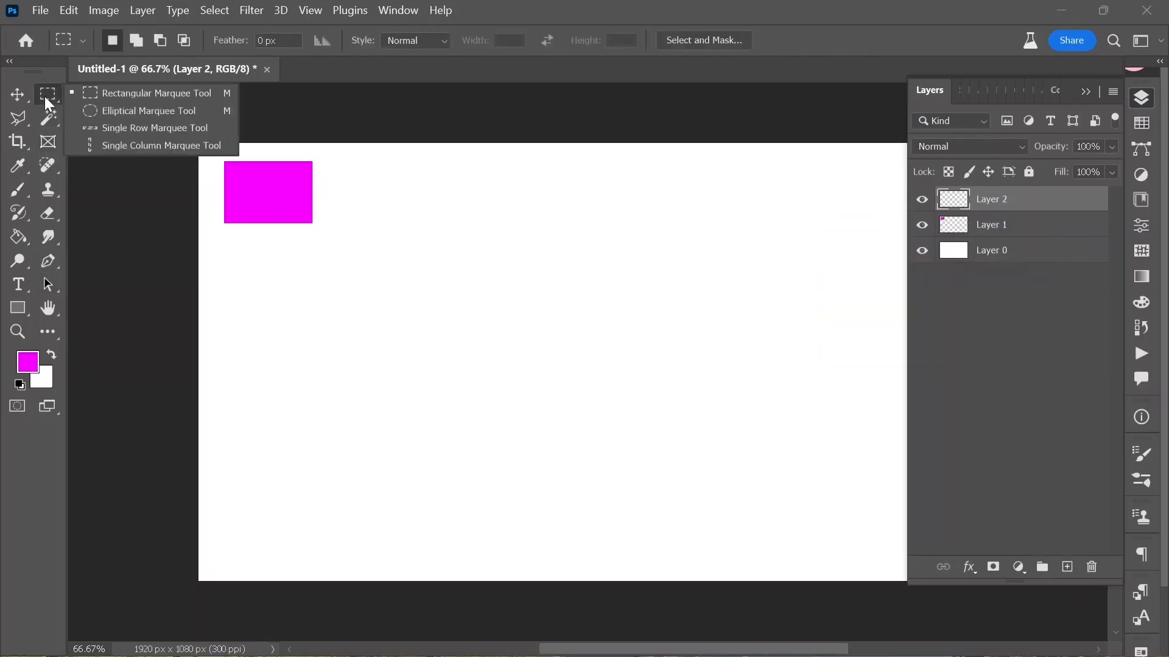
left_click(79, 111)
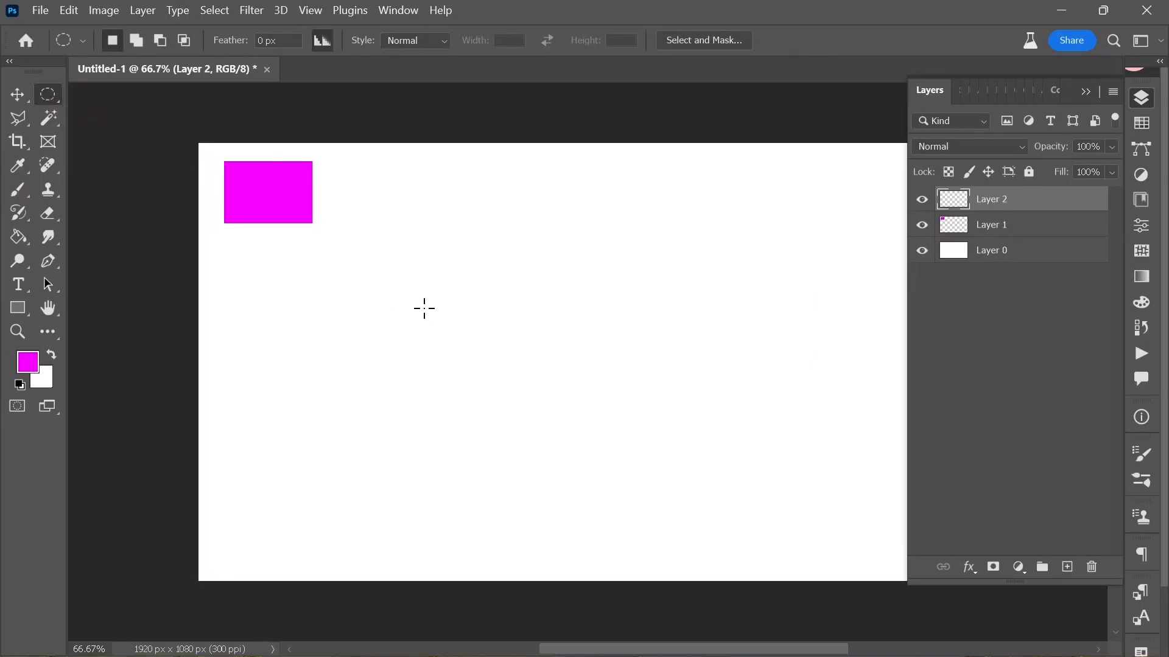
key("alt")
left_click_drag(419, 304, 446, 329)
- Set the foreground color to blue (0600ff) for the brush
left_click(17, 192)
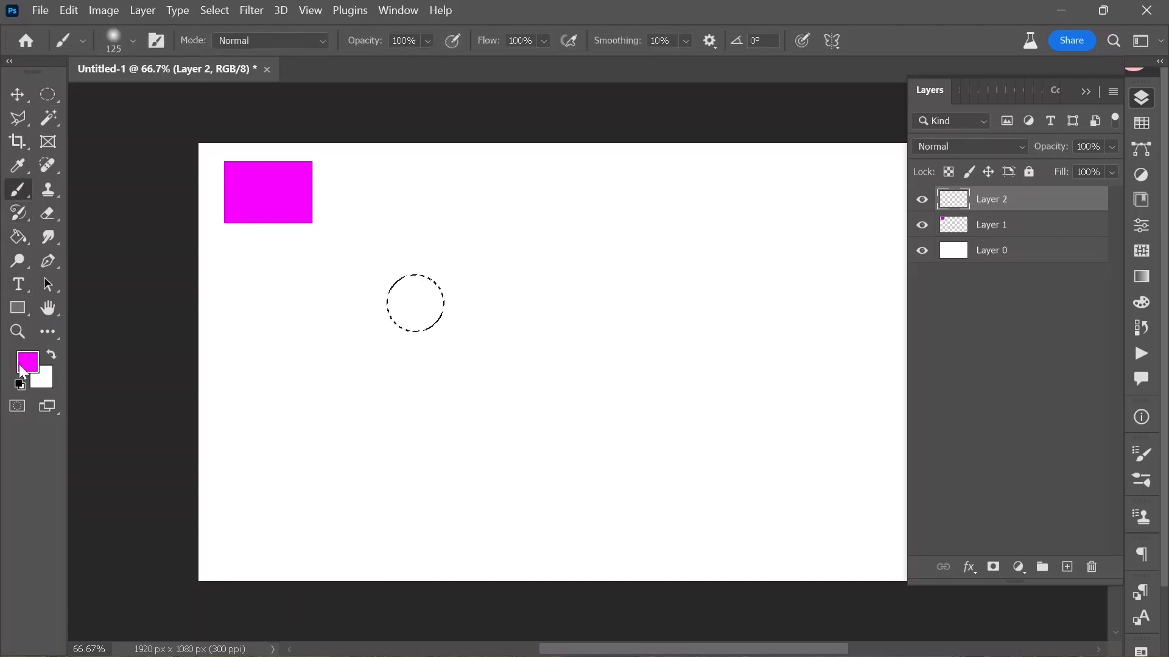
left_click(22, 369)
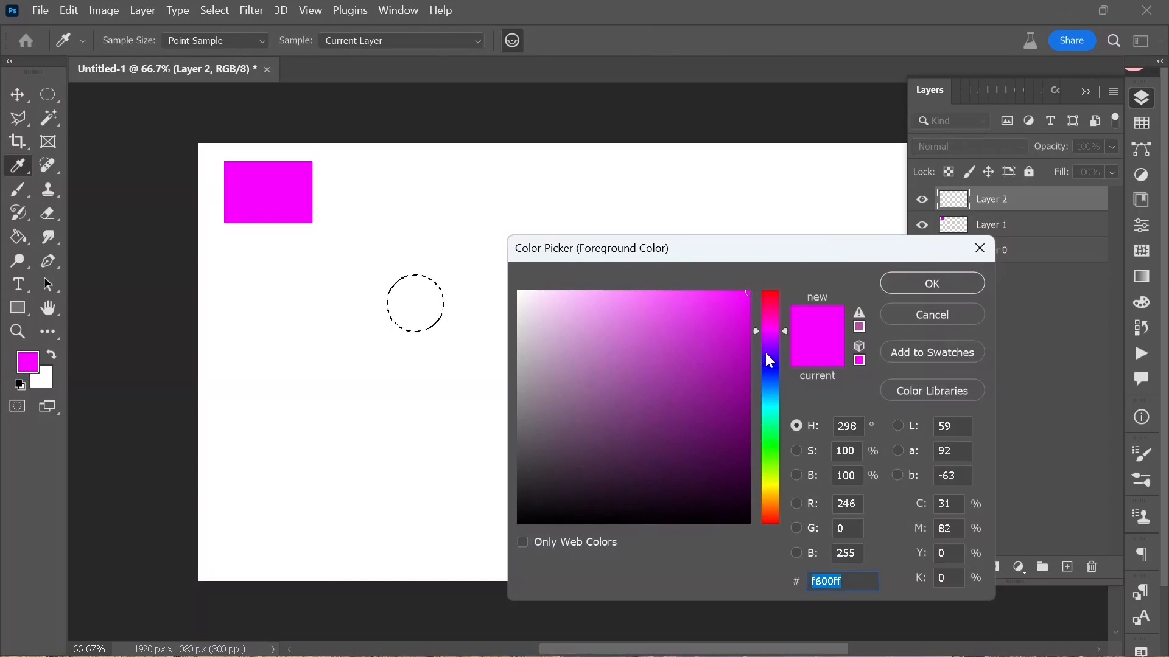
left_click(768, 367)
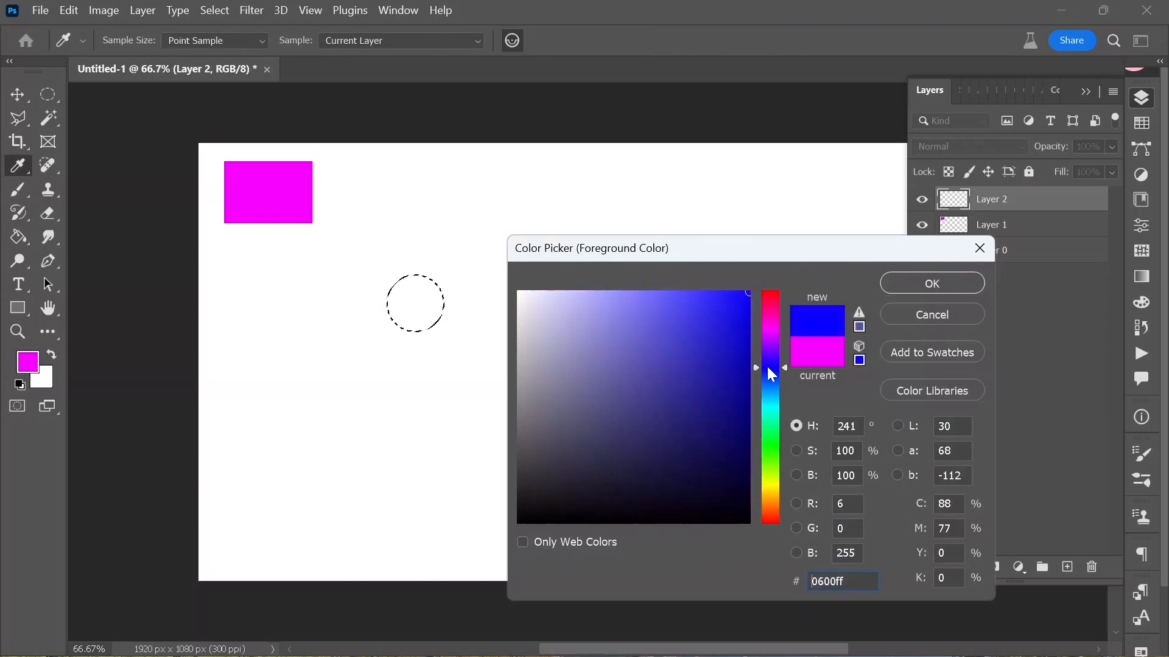
left_click(961, 290)
- Paint the circular selection solid blue with the Brush tool and deselect it
key("b")
mouse_move(381, 297)
left_mouse_down()
mouse_move(403, 334)
mouse_move(450, 316)
mouse_move(448, 298)
mouse_move(413, 289)
mouse_move(407, 341)
mouse_move(429, 267)
mouse_move(422, 321)
mouse_move(395, 296)
mouse_move(456, 327)
mouse_move(402, 324)
mouse_move(426, 306)
left_mouse_up()
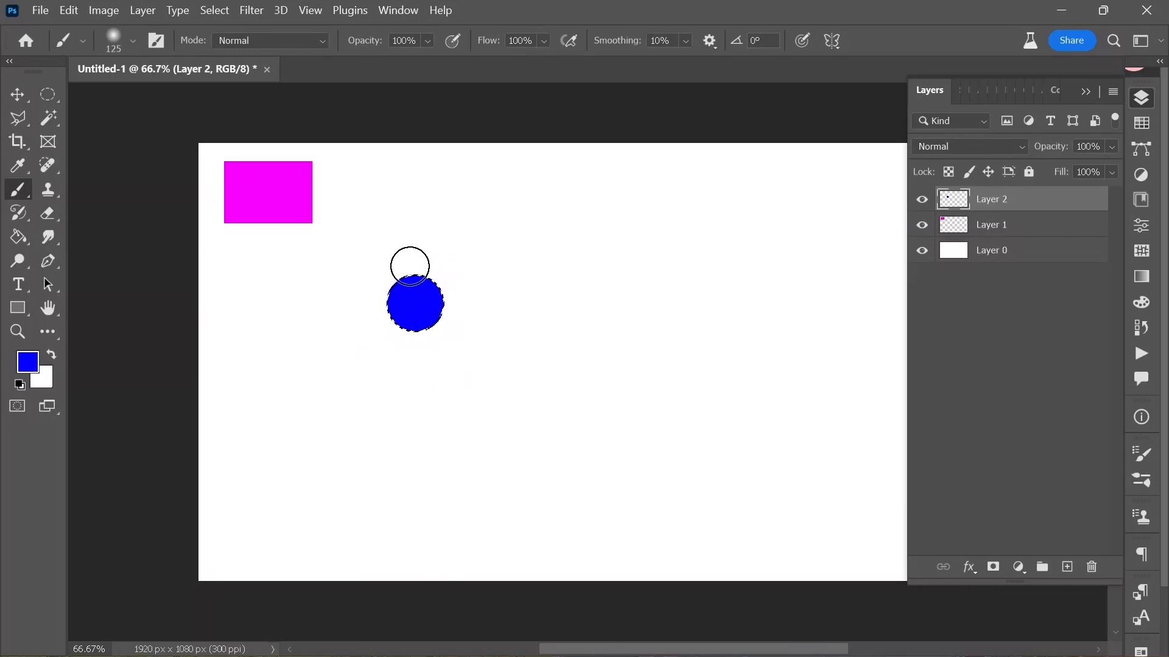
left_click(213, 11)
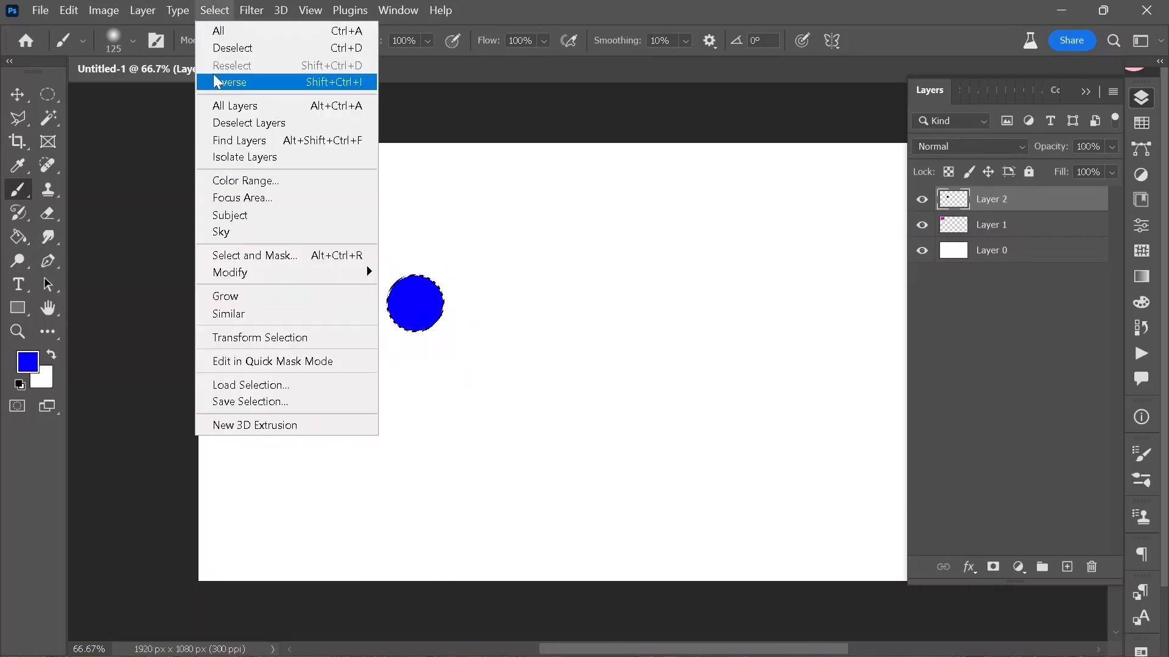
left_click(218, 48)
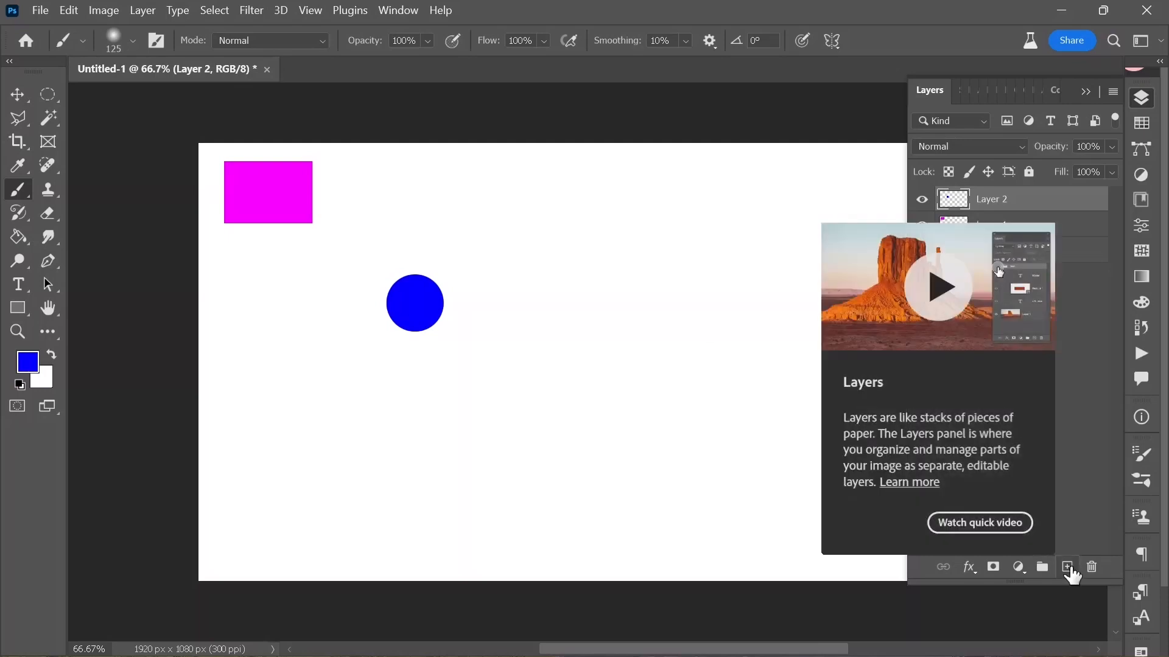
- Add a new layer and outline a triangular Polygonal Lasso selection below and to the right of the blue circle
left_click(1068, 570)
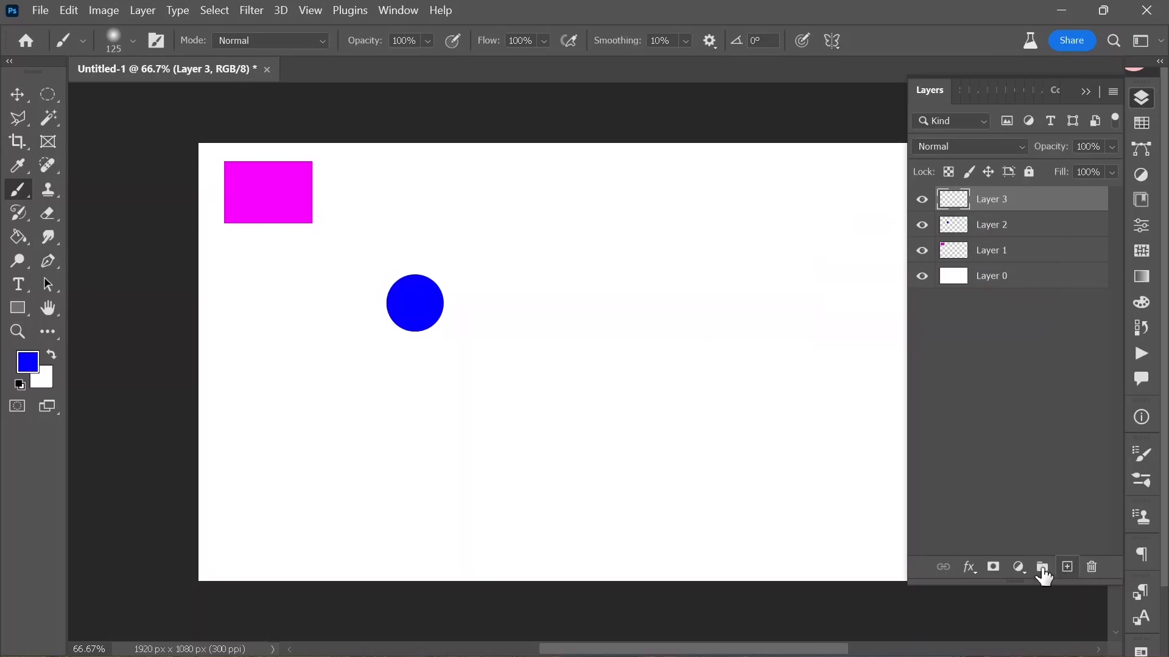
left_click(9, 125)
left_click(78, 137)
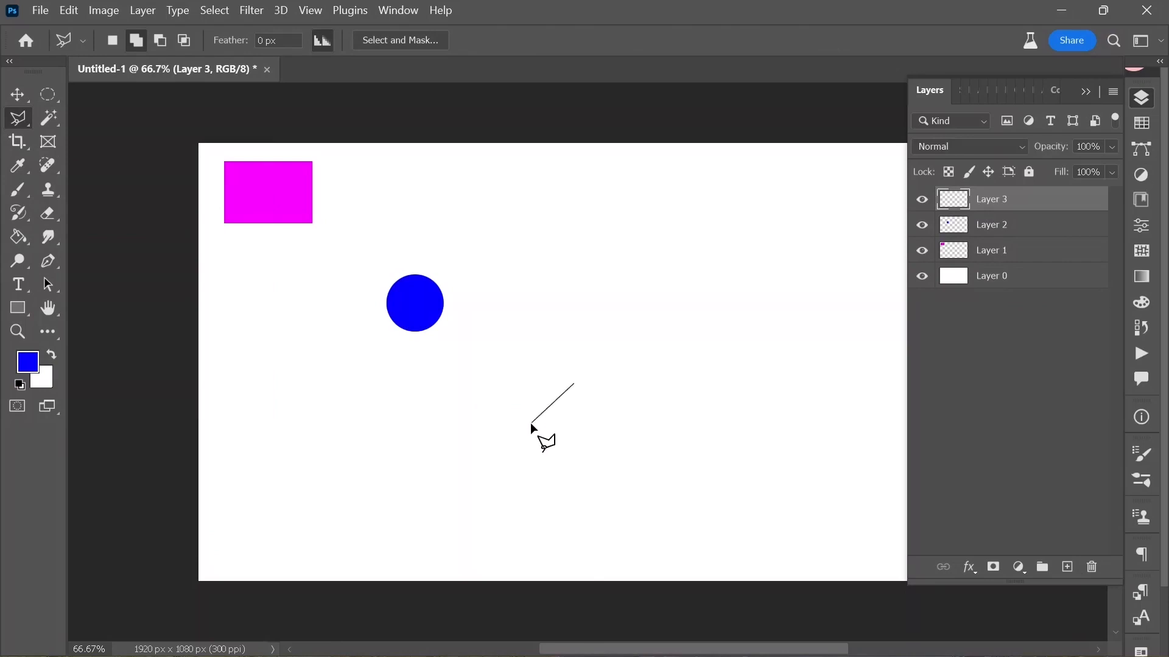
left_click(575, 385)
- Set the foreground color to dark green (098326)
left_click(27, 362)
left_click(770, 437)
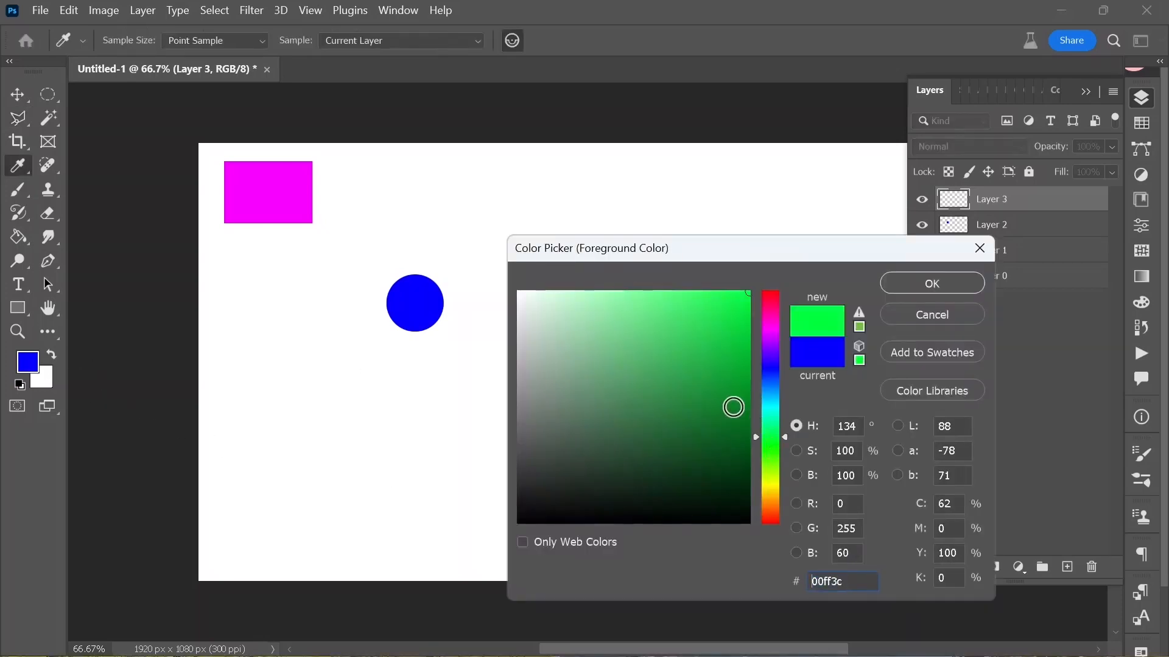
left_click(738, 396)
left_click(918, 284)
- Paint the triangular selection solid dark green with the Brush tool and deselect it
key("l")
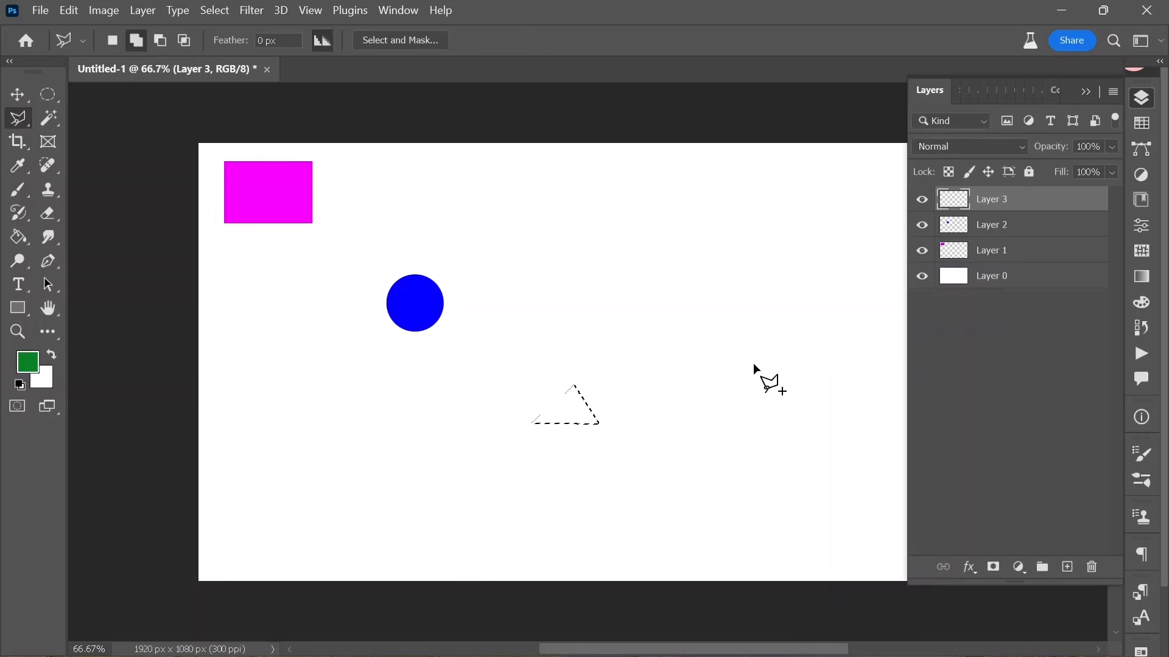
key("b")
mouse_move(593, 392)
left_mouse_down()
mouse_move(489, 431)
mouse_move(581, 401)
mouse_move(647, 415)
mouse_move(567, 394)
left_mouse_up()
key("ctrl+d")
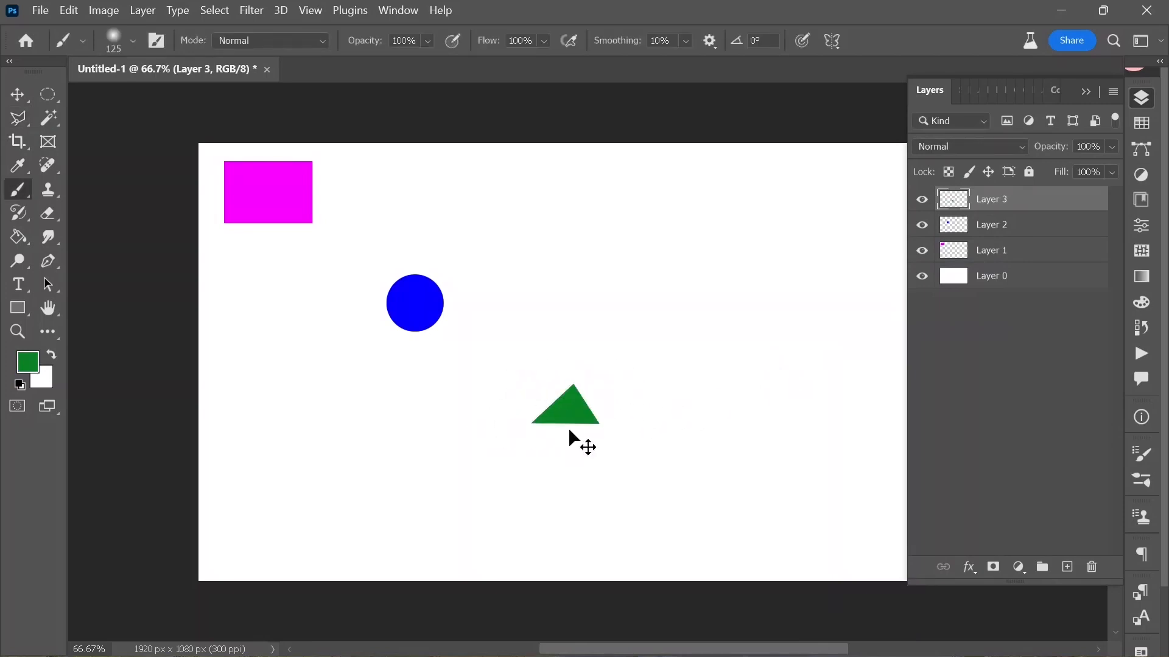
- Add a new layer and draw a freehand Lasso selection below and to the right of the green triangle
left_click(1066, 567)
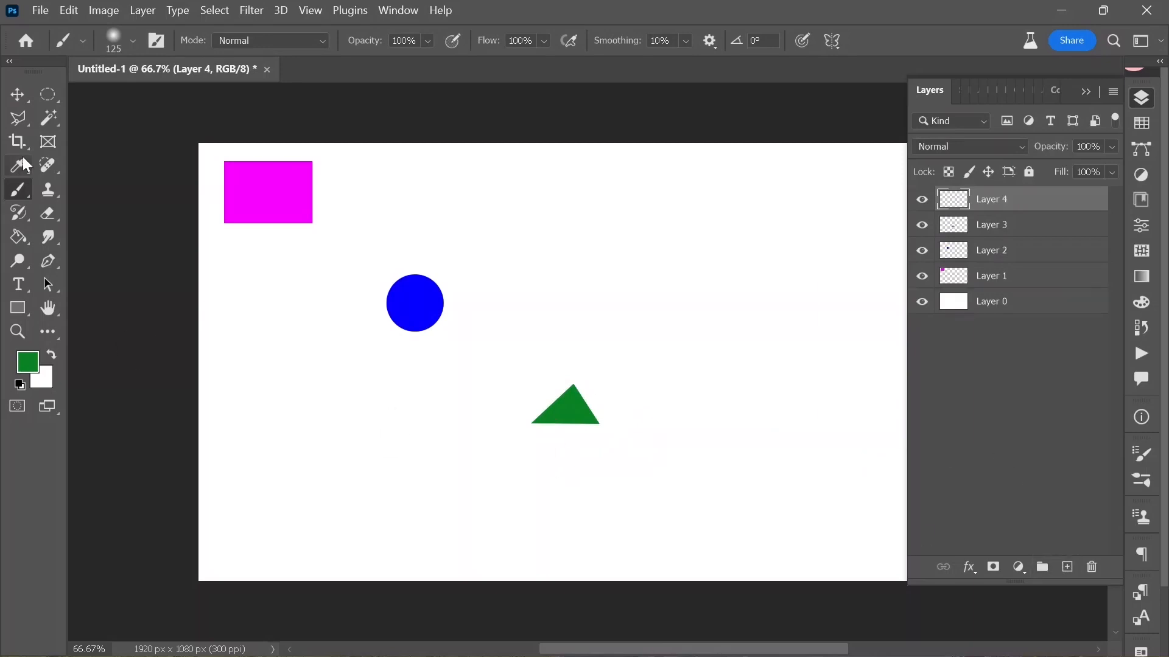
left_click(16, 125)
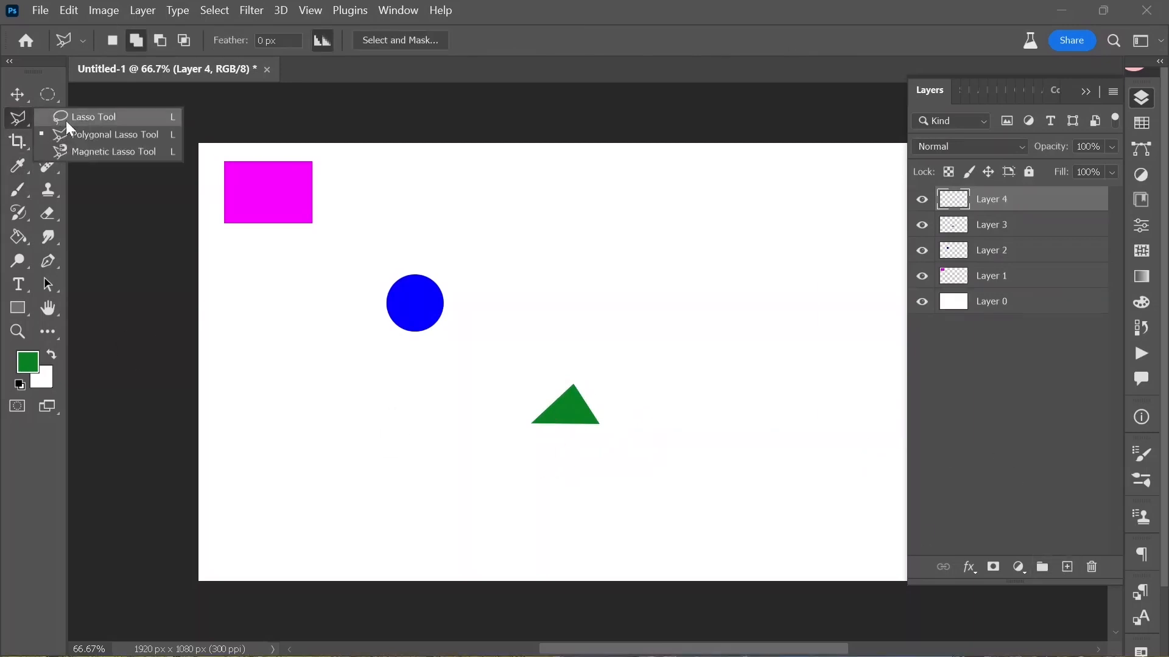
left_click(91, 117)
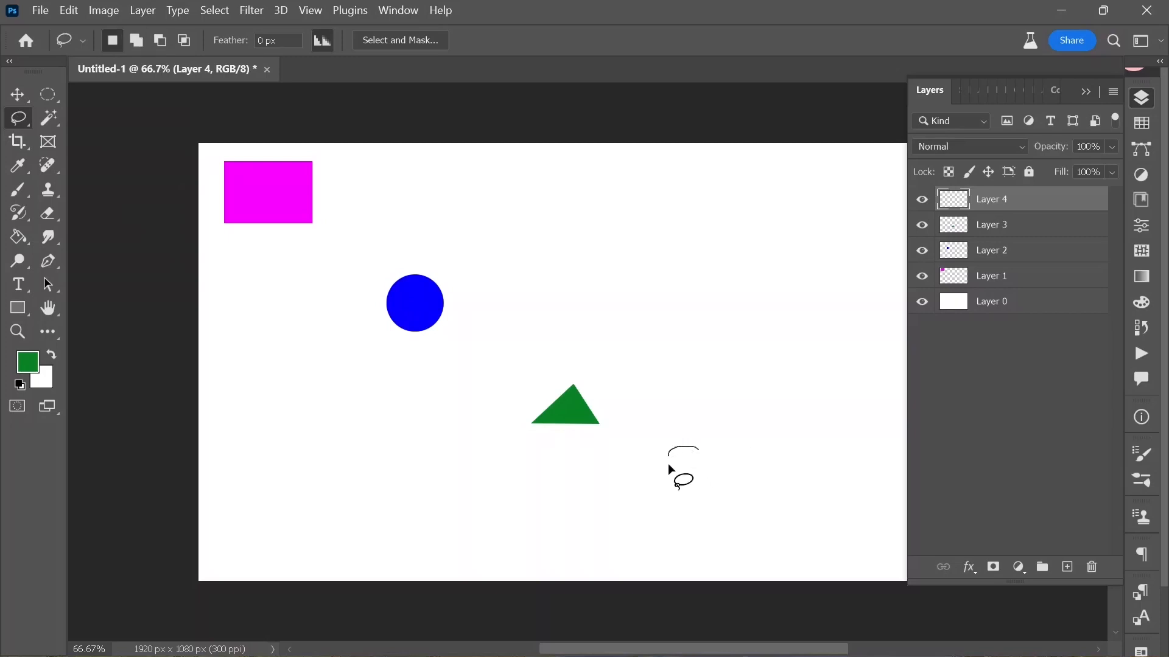
mouse_move(722, 508)
left_mouse_down()
mouse_move(773, 499)
mouse_move(748, 489)
left_mouse_up()
left_click_drag(706, 456, 700, 453)
left_click(678, 512)
key("ctrl+z")
- Set the foreground color to a golden yellow for the freehand shape
left_click(27, 362)
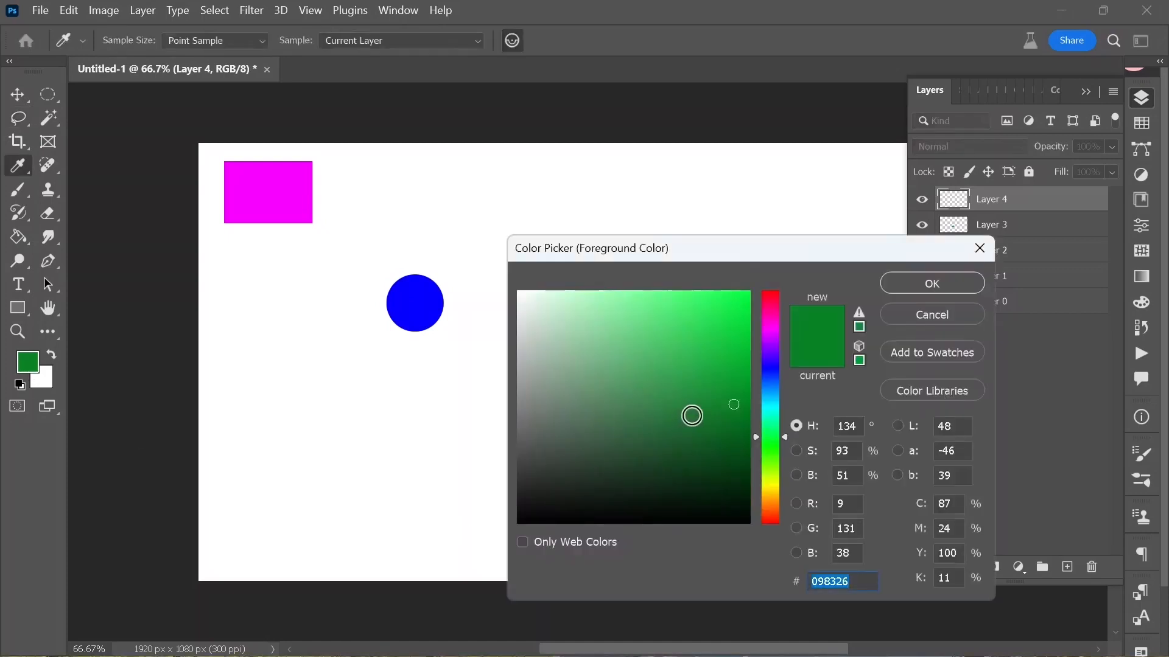
left_click_drag(762, 437, 765, 488)
left_click_drag(733, 349, 740, 314)
left_click(931, 283)
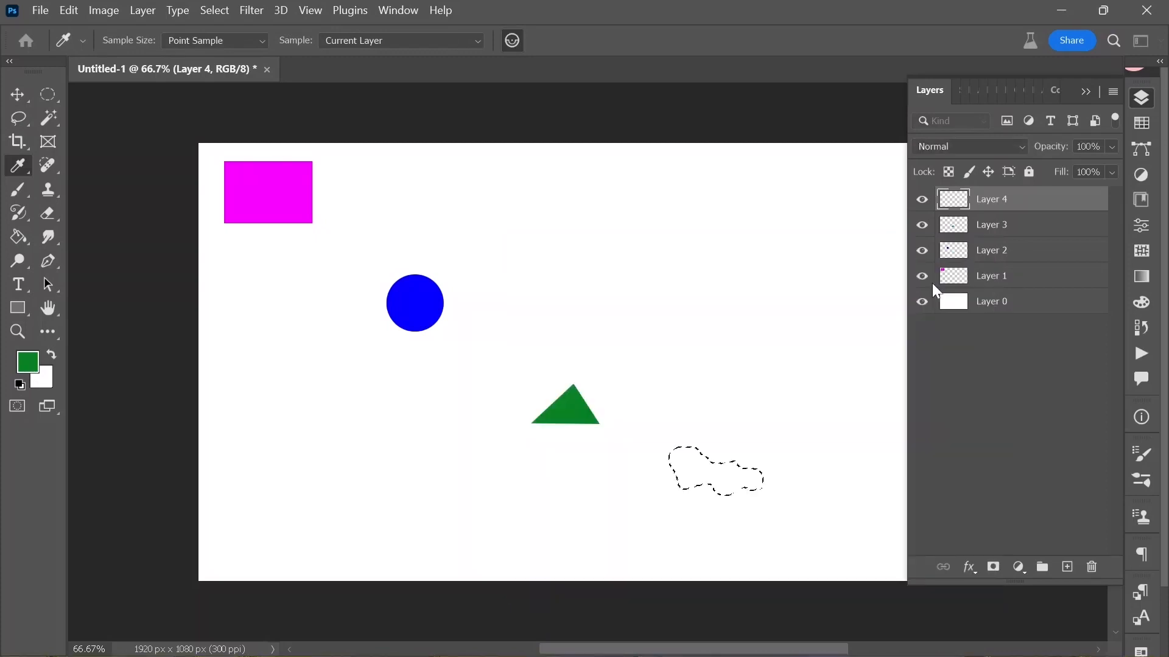
- Paint the freehand selection solid yellow with the Brush tool on Layer 4 and deselect it
key("l")
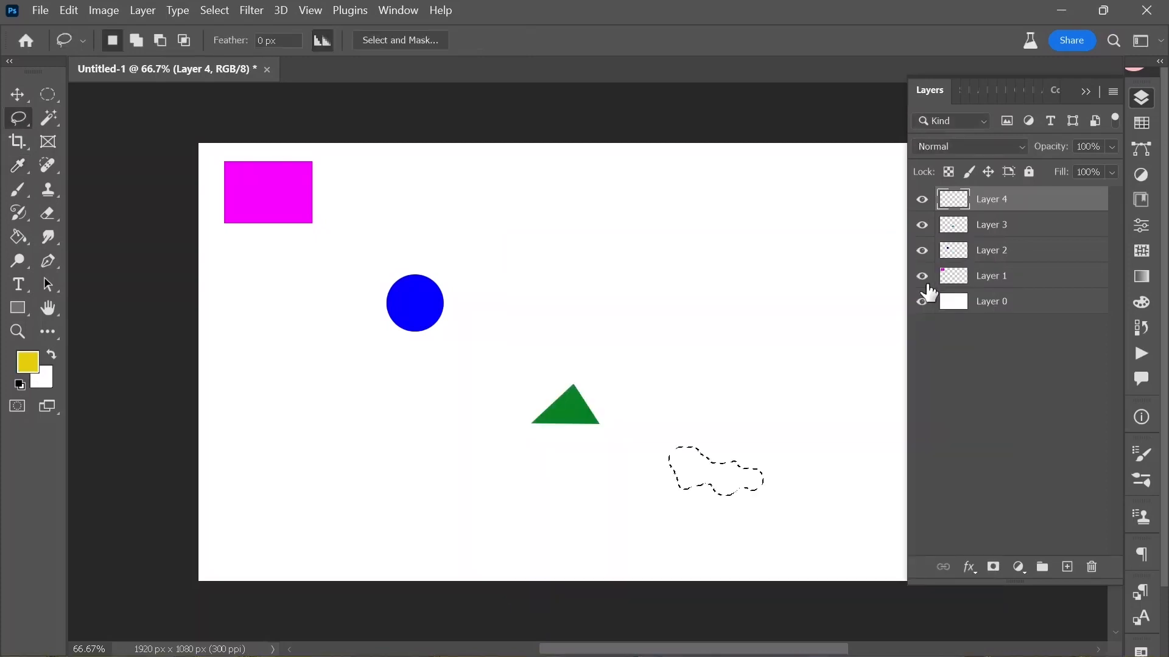
left_click(17, 192)
mouse_move(677, 469)
left_mouse_down()
mouse_move(692, 437)
mouse_move(721, 440)
mouse_move(678, 486)
mouse_move(711, 504)
mouse_move(738, 467)
mouse_move(705, 434)
mouse_move(754, 490)
left_mouse_up()
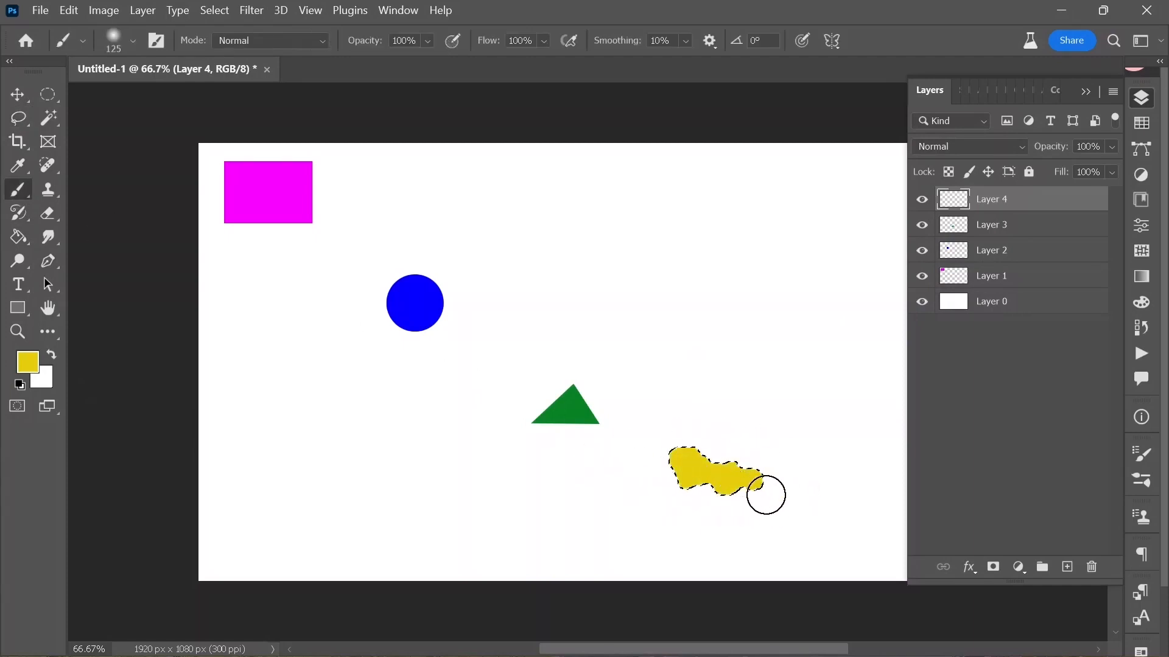
left_click(22, 96)
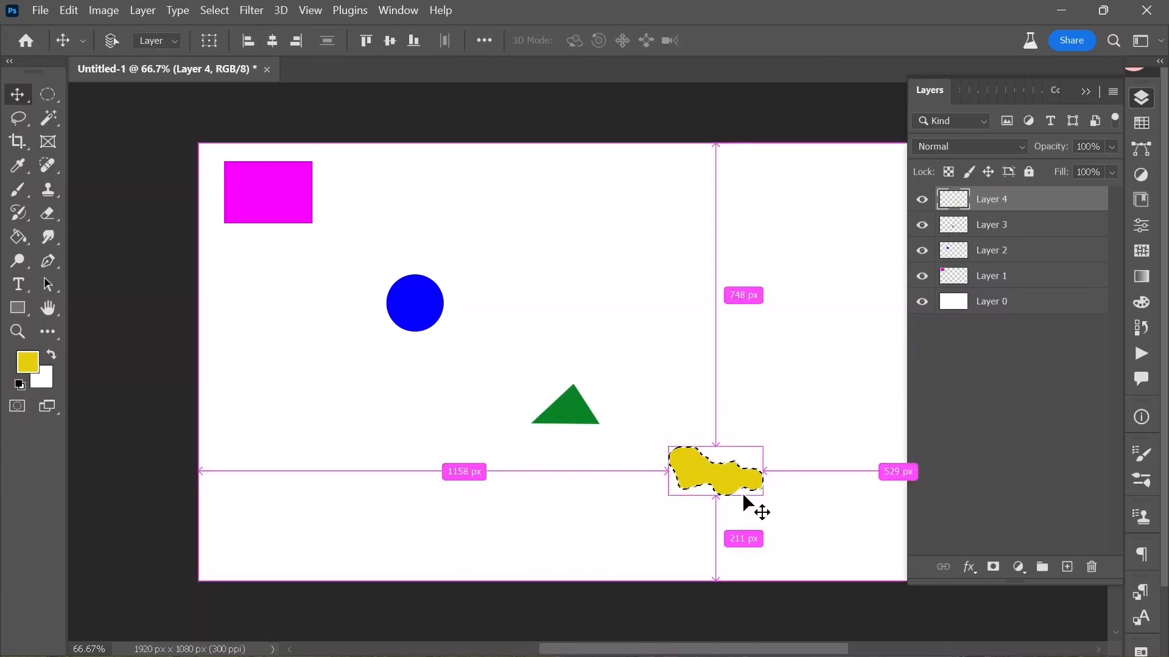
key("ctrl+d")
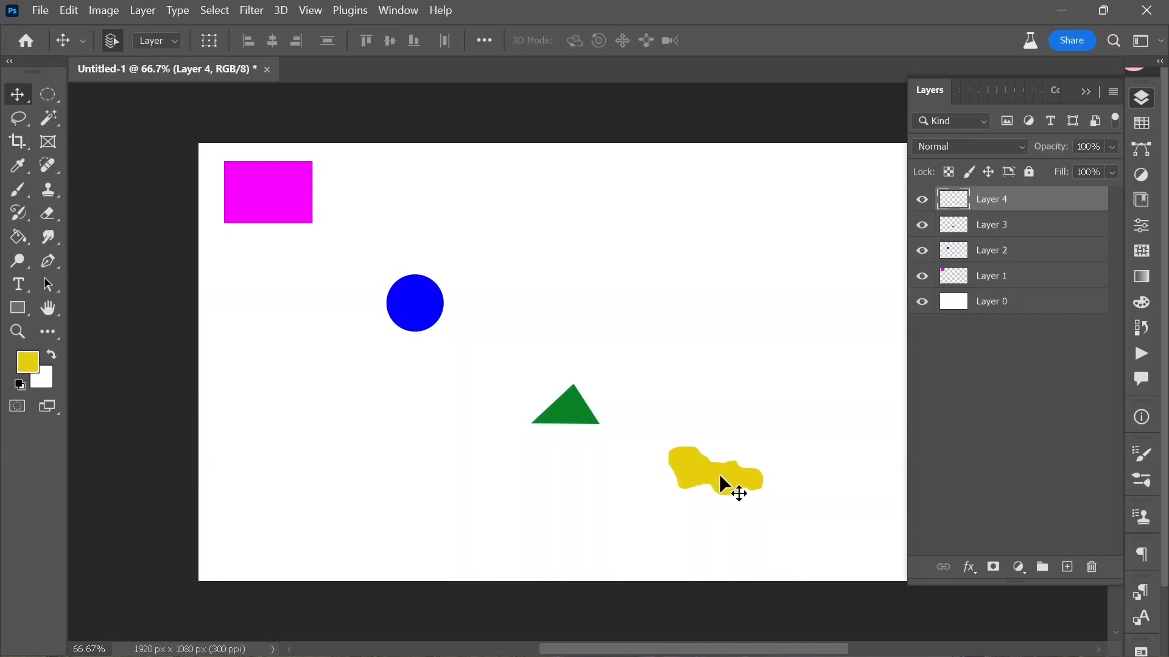
- Move the yellow shape slightly down and to the right, and nudge the green triangle slightly to the right
left_click_drag(720, 477, 775, 504)
mouse_move(575, 420)
left_mouse_down()
mouse_move(578, 410)
mouse_move(582, 420)
left_mouse_up()
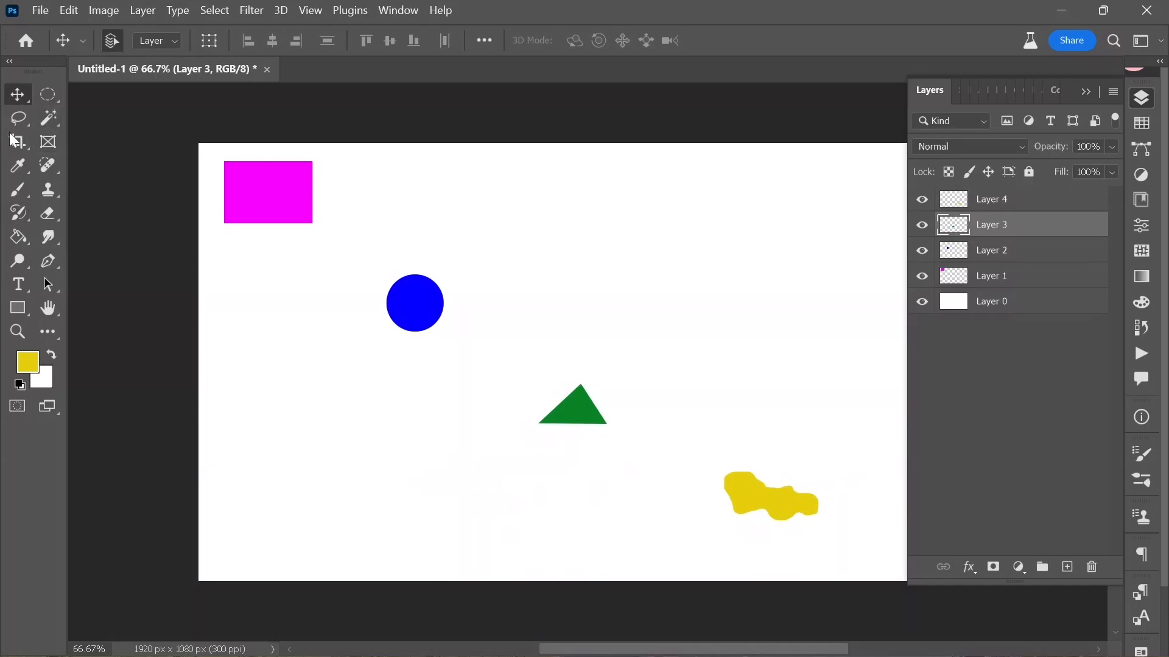
- Swap the positions of the magenta rectangle and the yellow shape with the Move tool
right_click(25, 95)
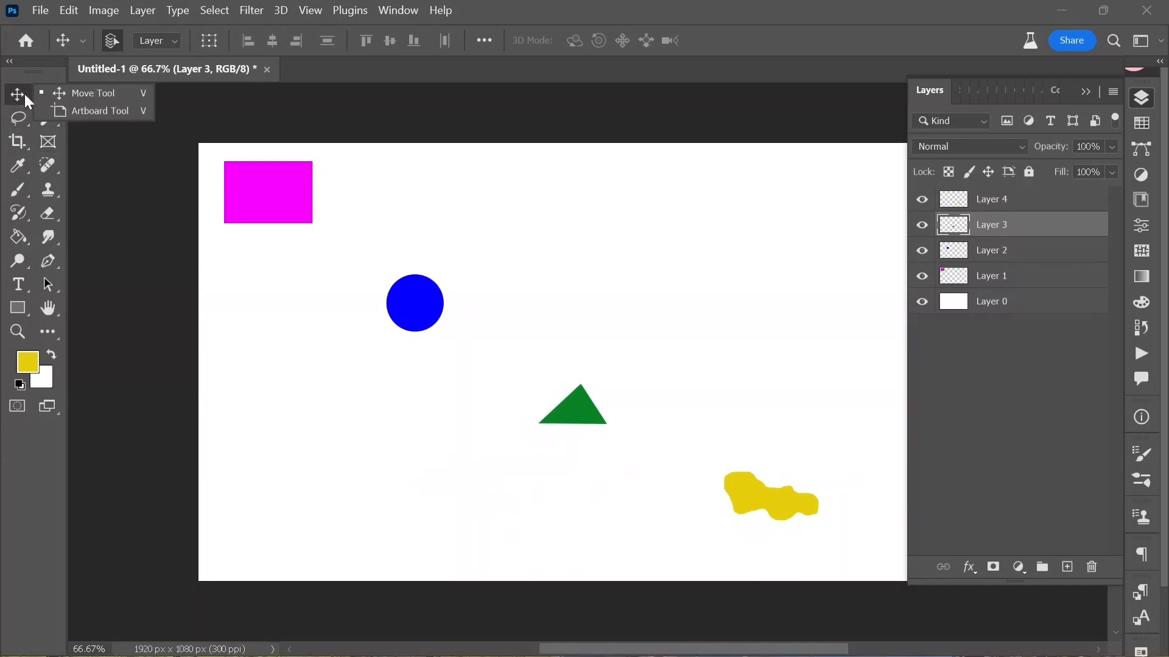
left_click(75, 92)
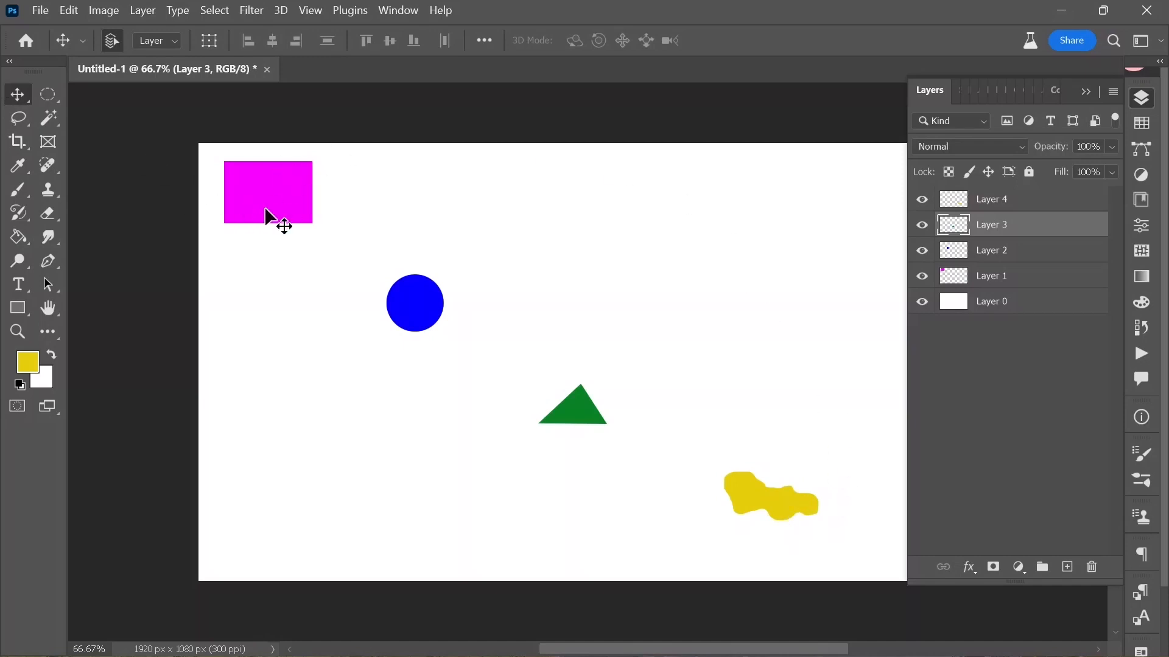
left_click_drag(260, 201, 827, 527)
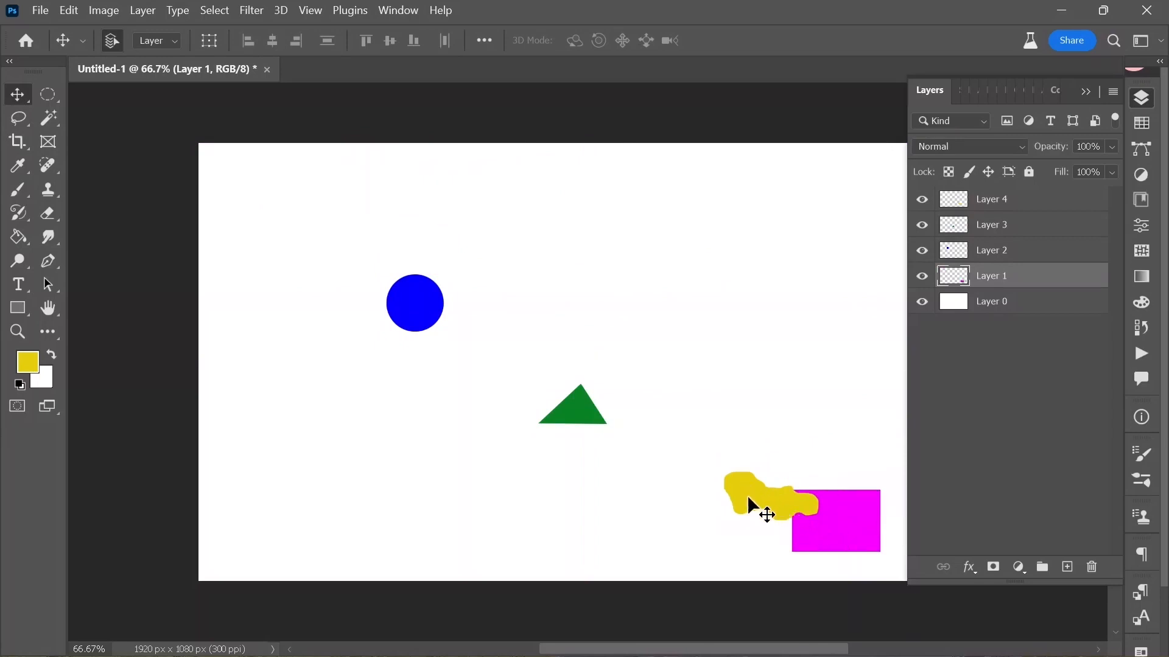
left_click_drag(748, 497, 239, 191)
left_click_drag(806, 516, 750, 514)
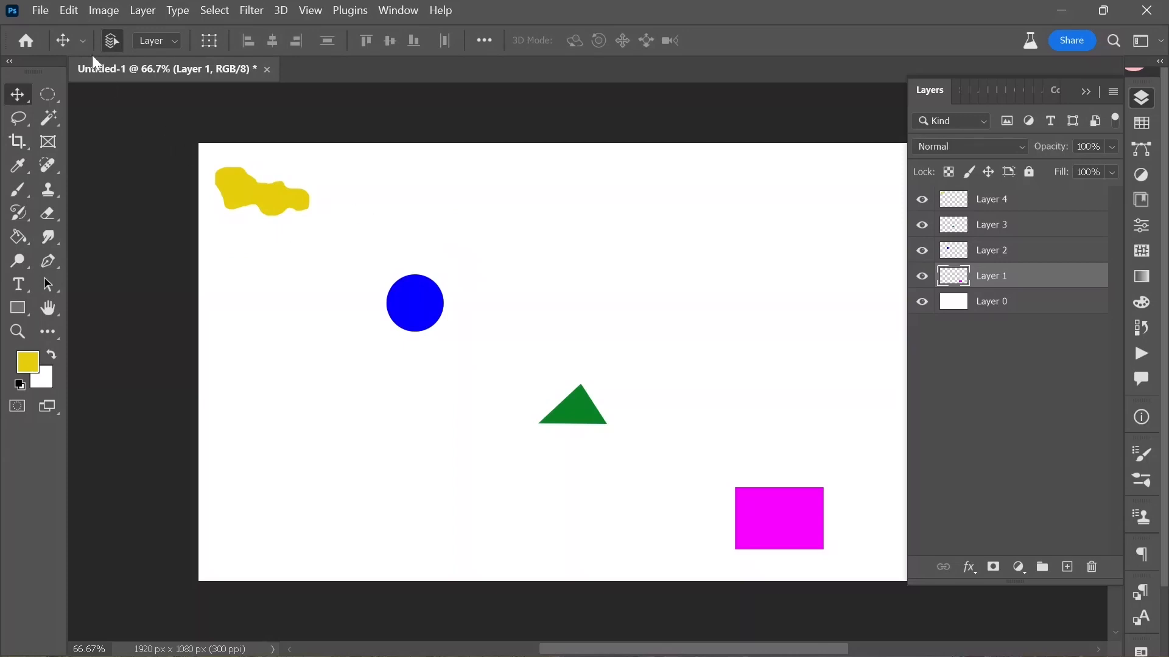
- Create a new 1920 x 1080 px RGB document at 300 pixels/inch with a white background and unlock its background layer
left_click(42, 11)
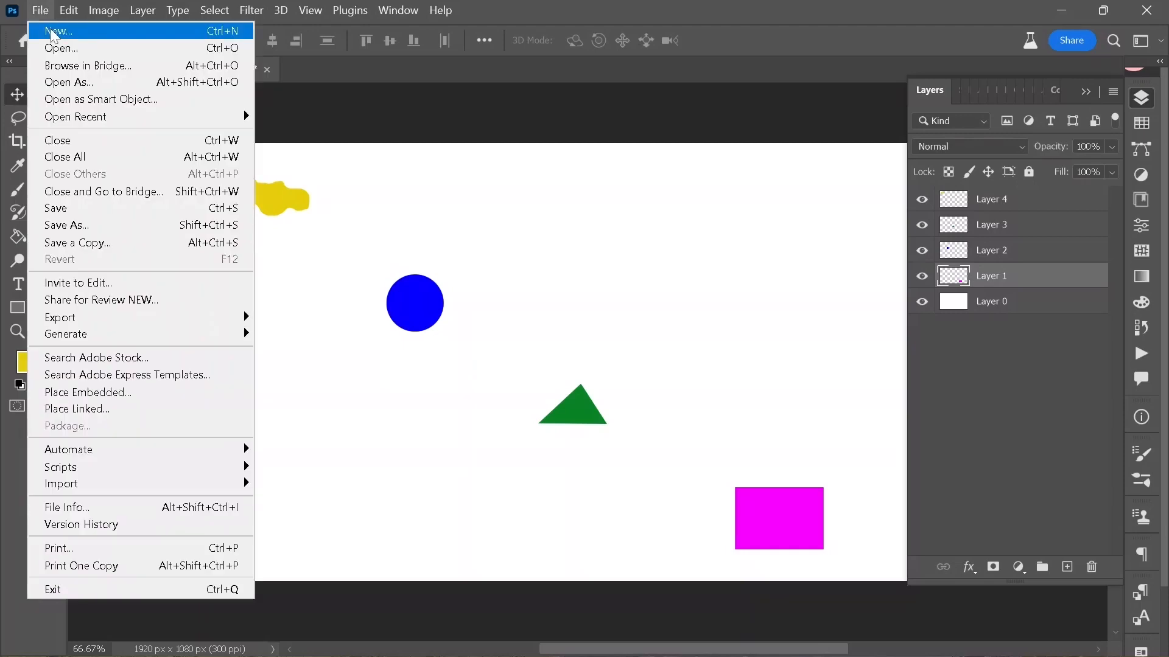
left_click(50, 30)
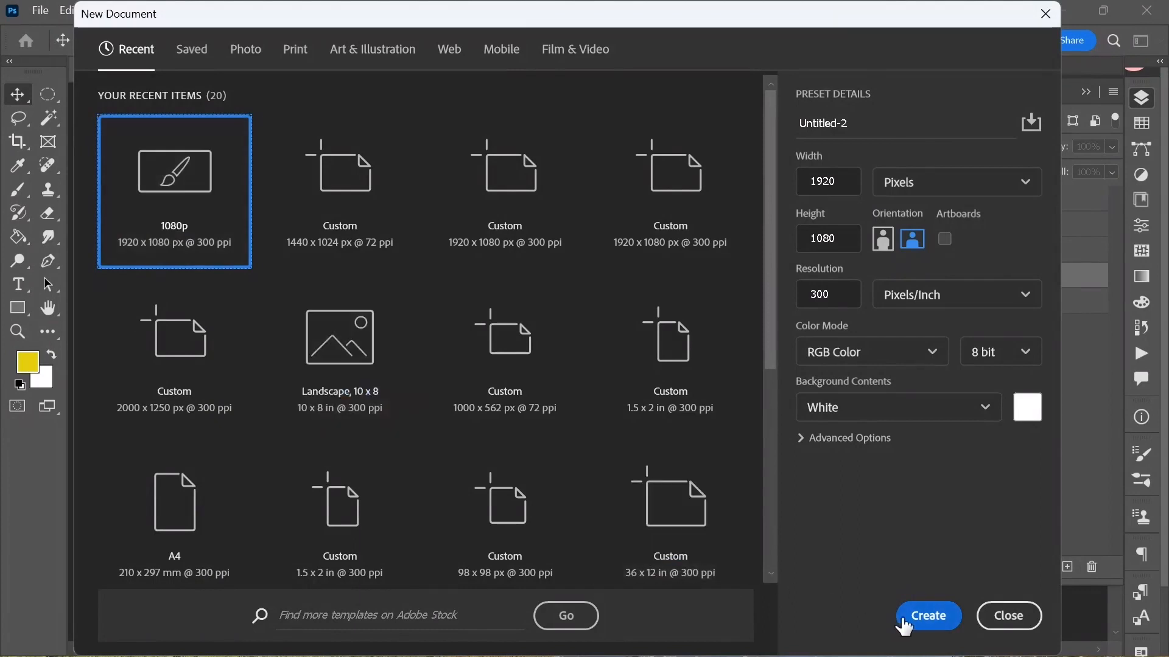
left_click(915, 618)
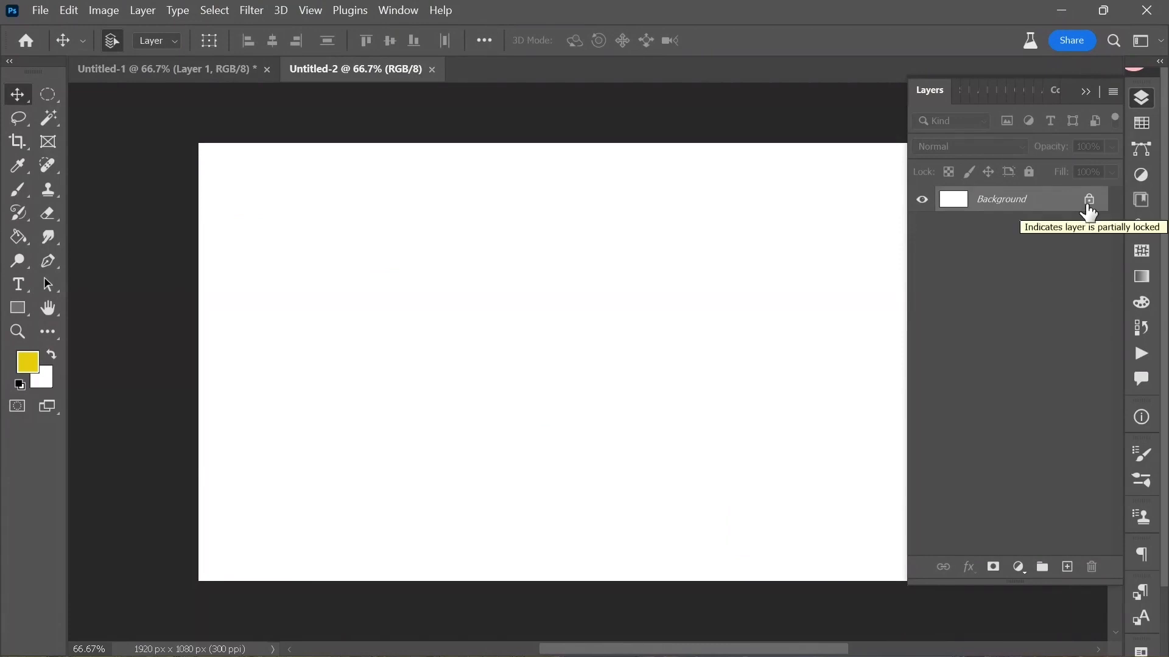
left_click(1089, 203)
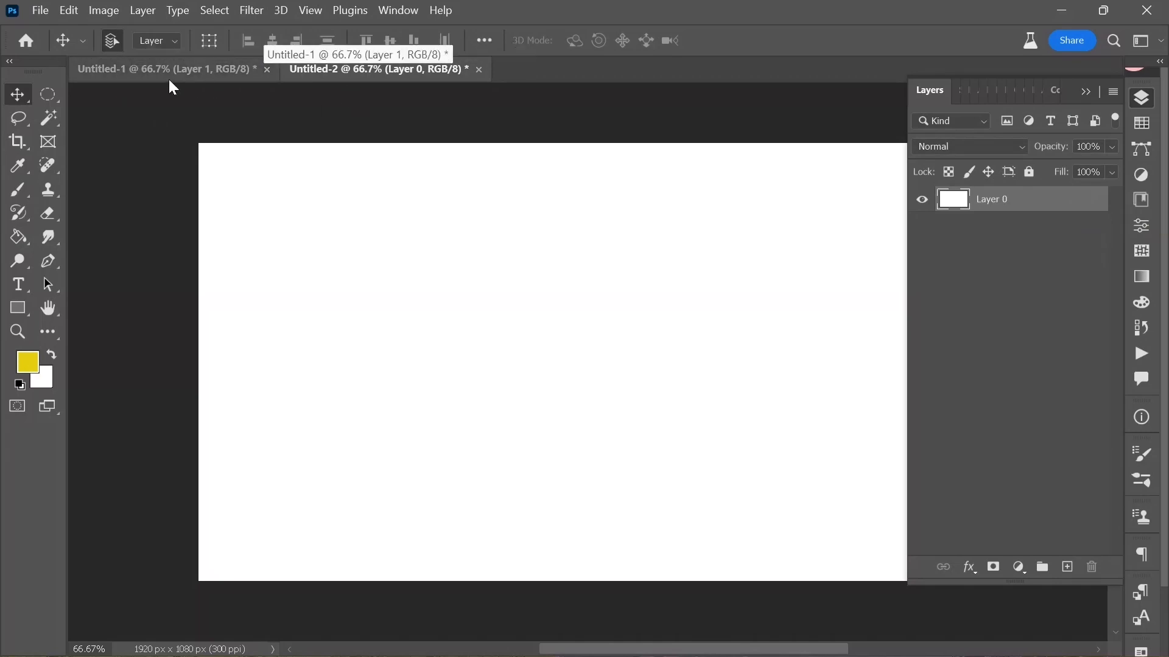
- Copy the magenta rectangle from Untitled-1 into the upper-left area of the Untitled-2 canvas with the Move tool
left_click(146, 71)
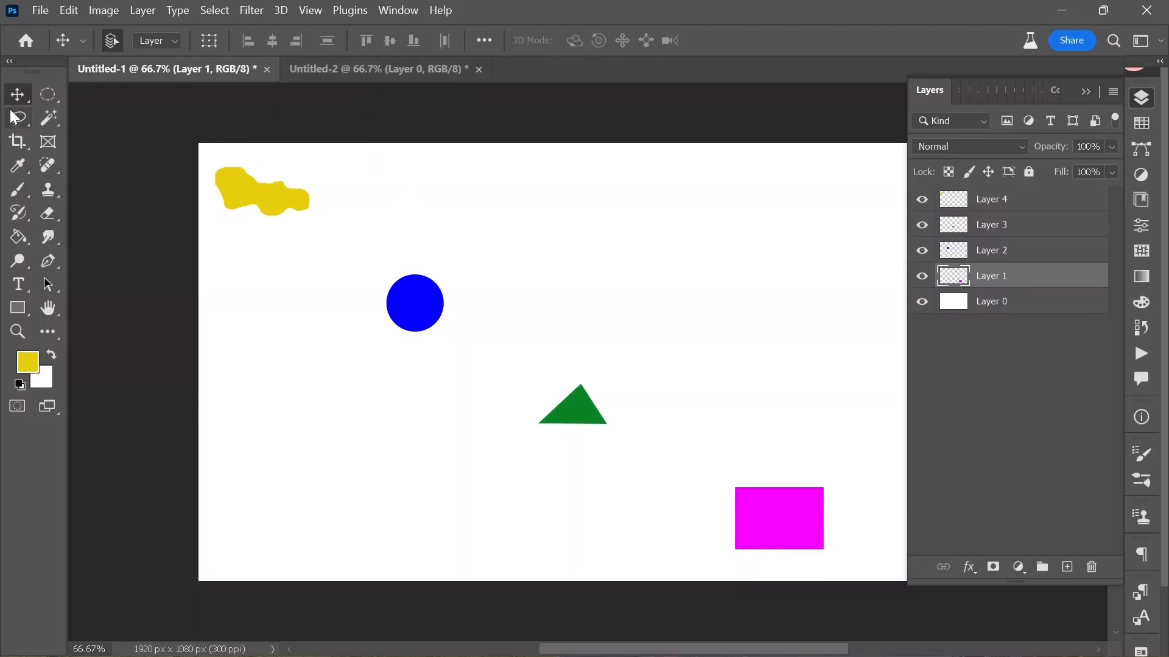
right_click(25, 93)
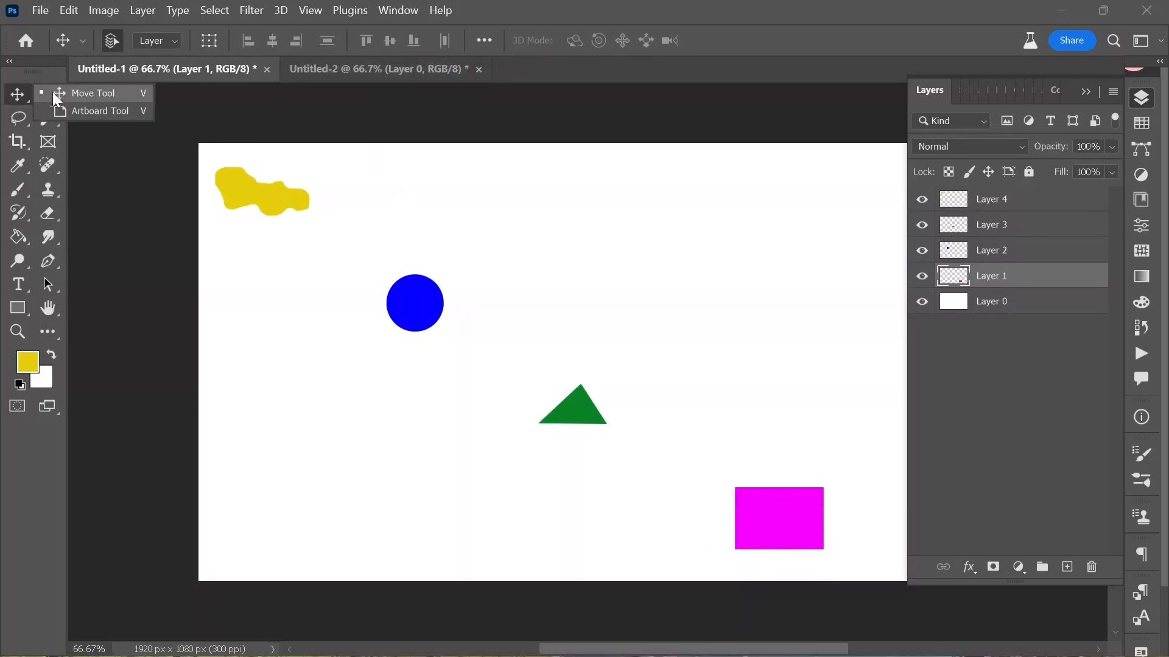
left_click(54, 94)
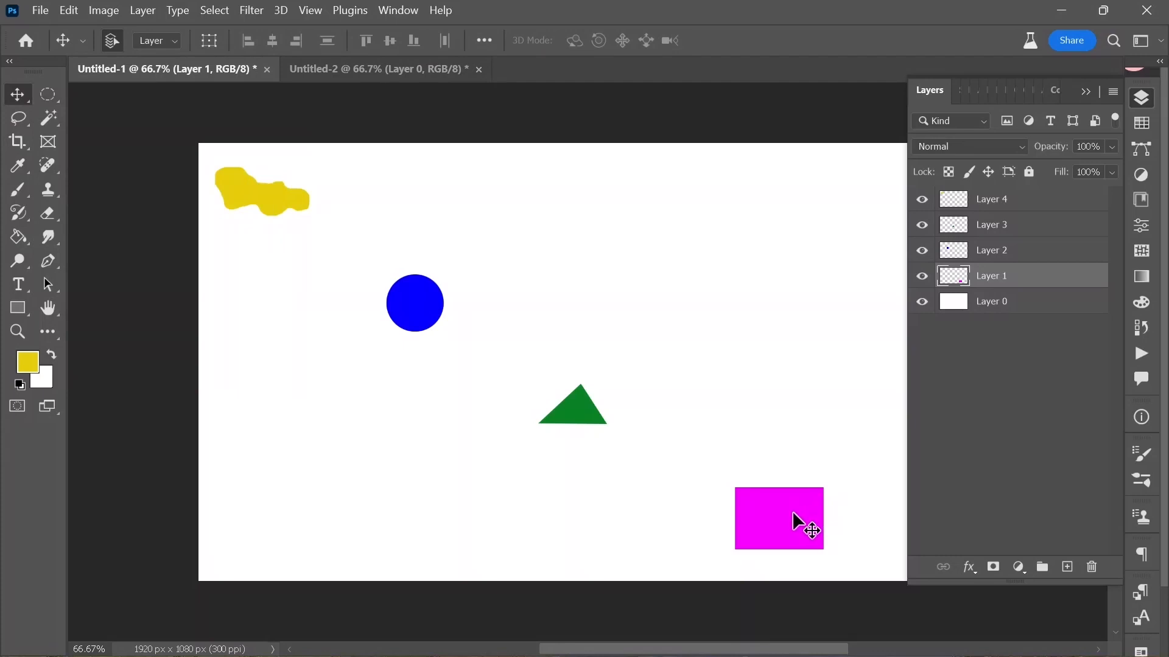
left_click_drag(793, 512, 288, 211)
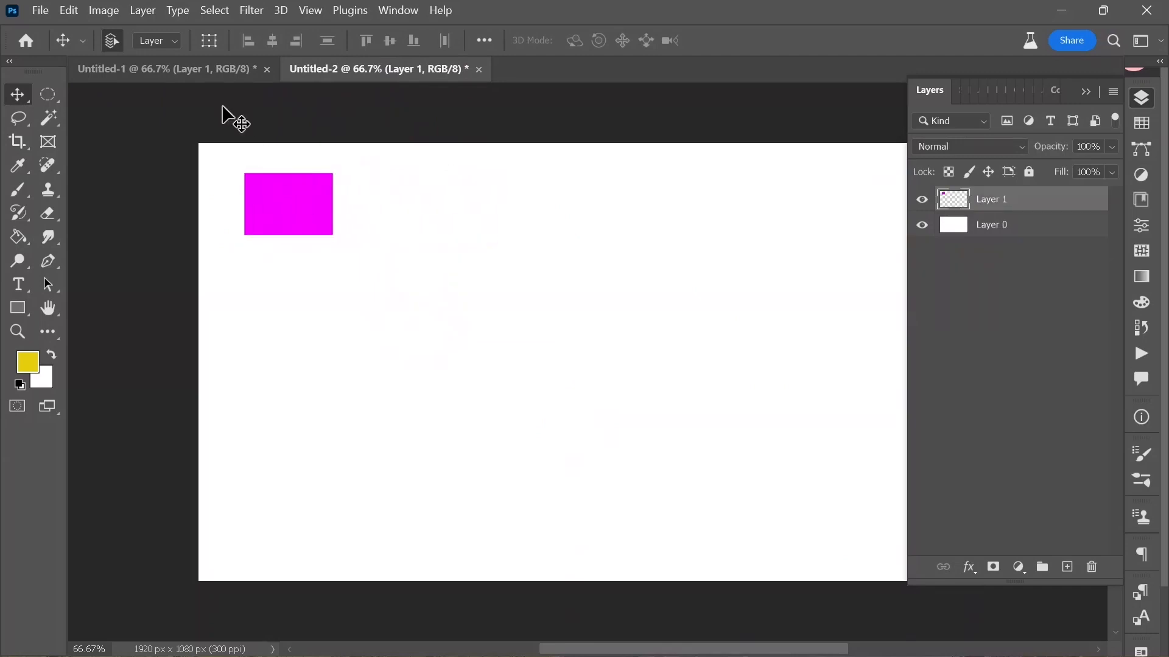
- Return to the Untitled-1 document and select Layer 1 through Layer 4 with the Move tool active
left_click(183, 71)
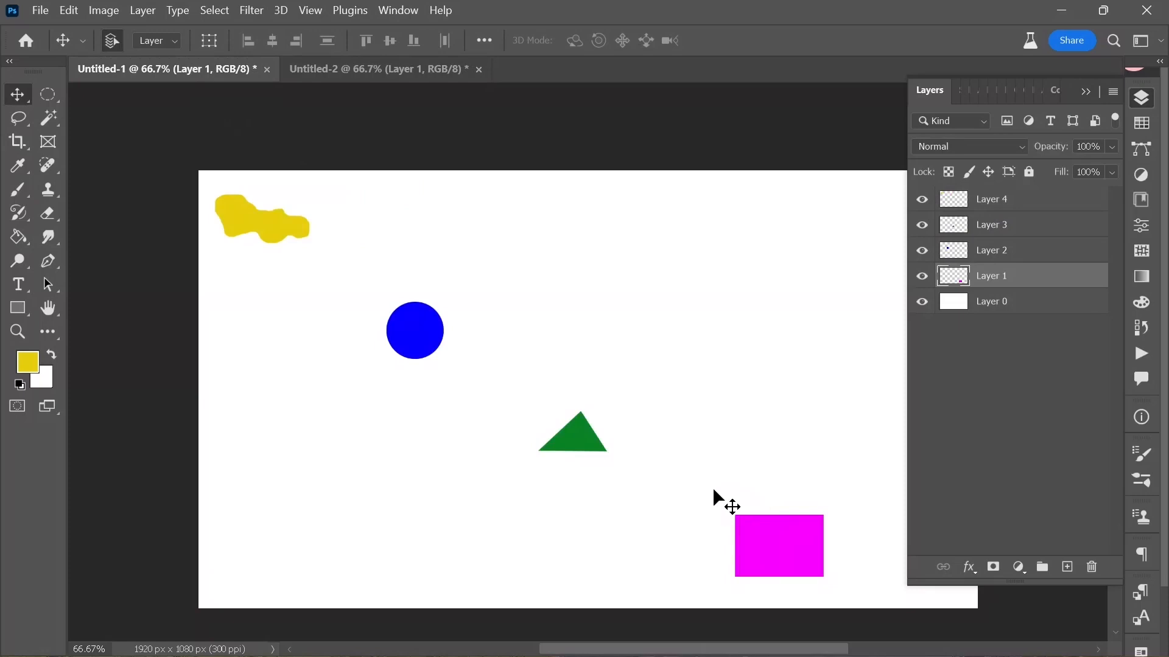
left_click(327, 64)
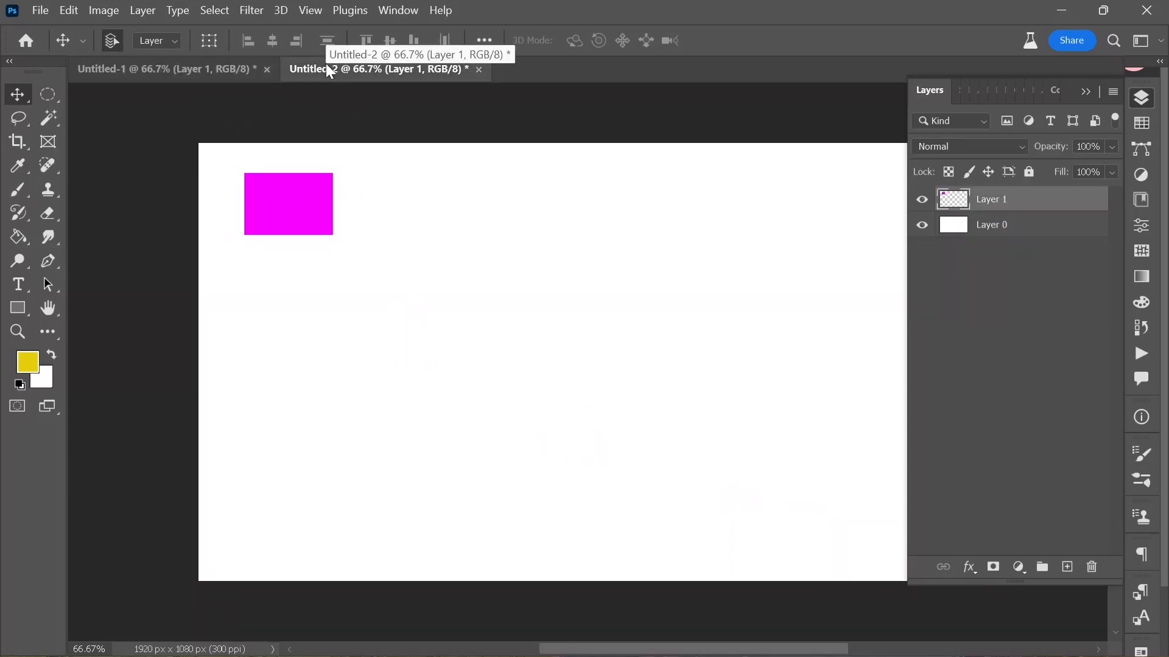
left_click(189, 68)
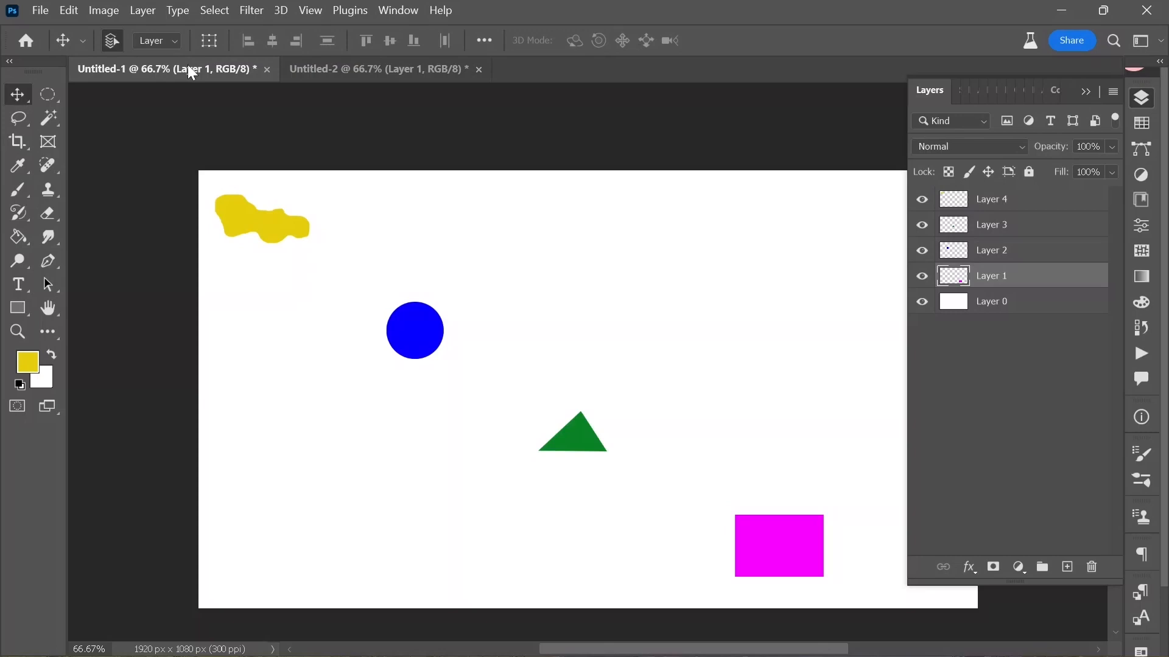
right_click(25, 97)
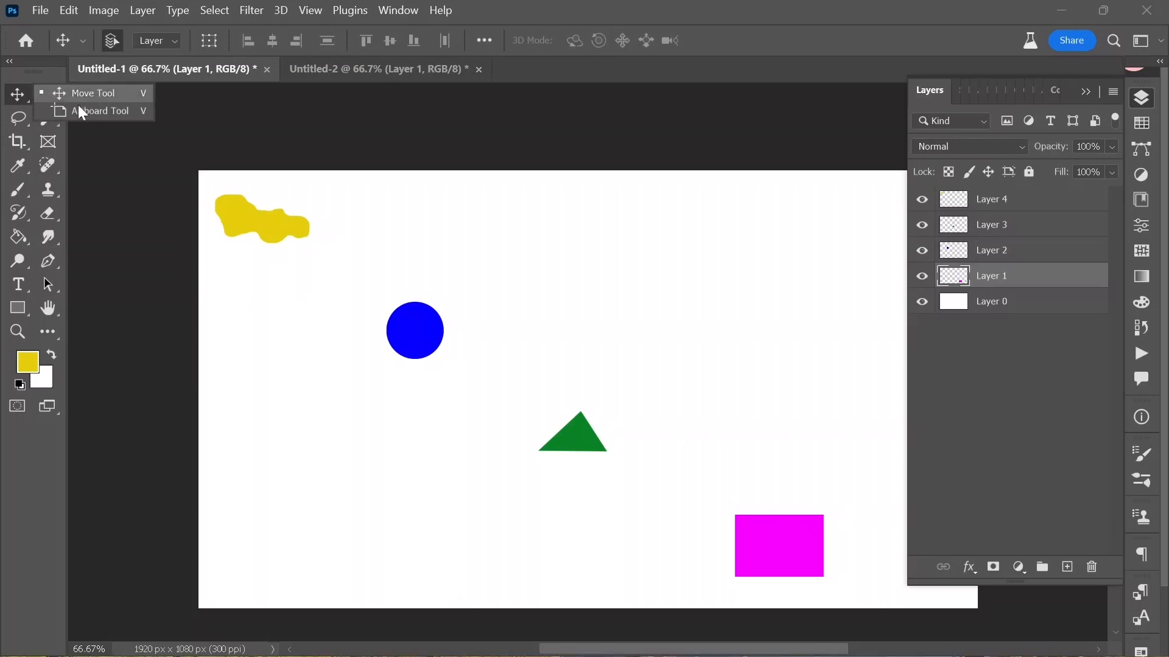
left_click(82, 96)
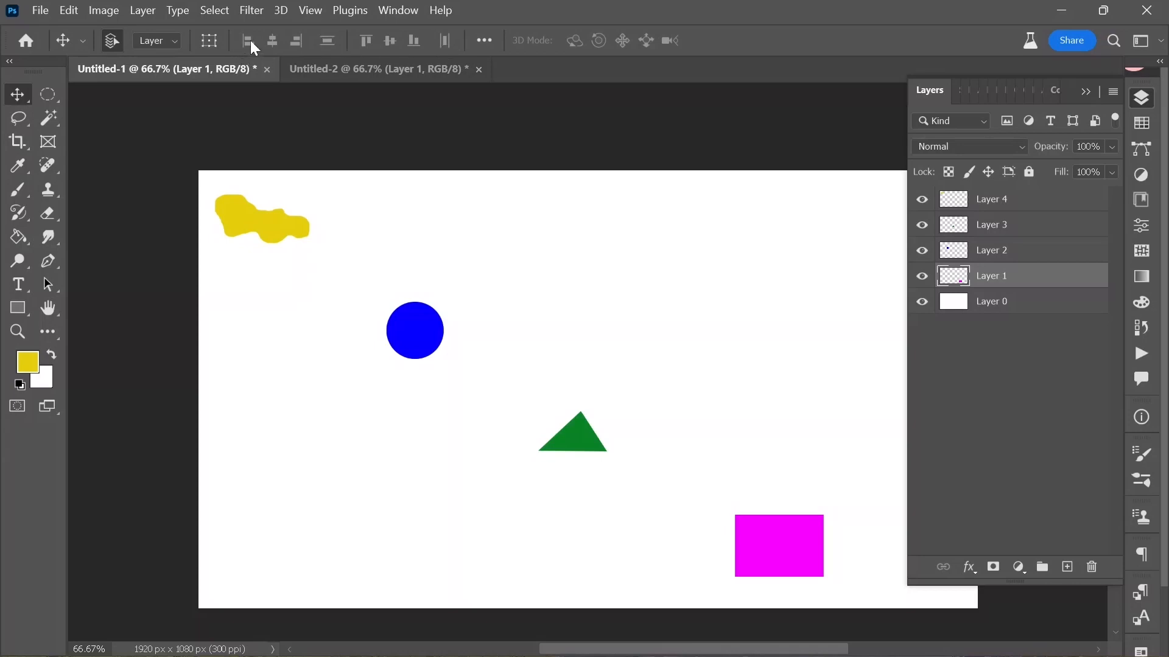
left_click(1003, 214, "shift")
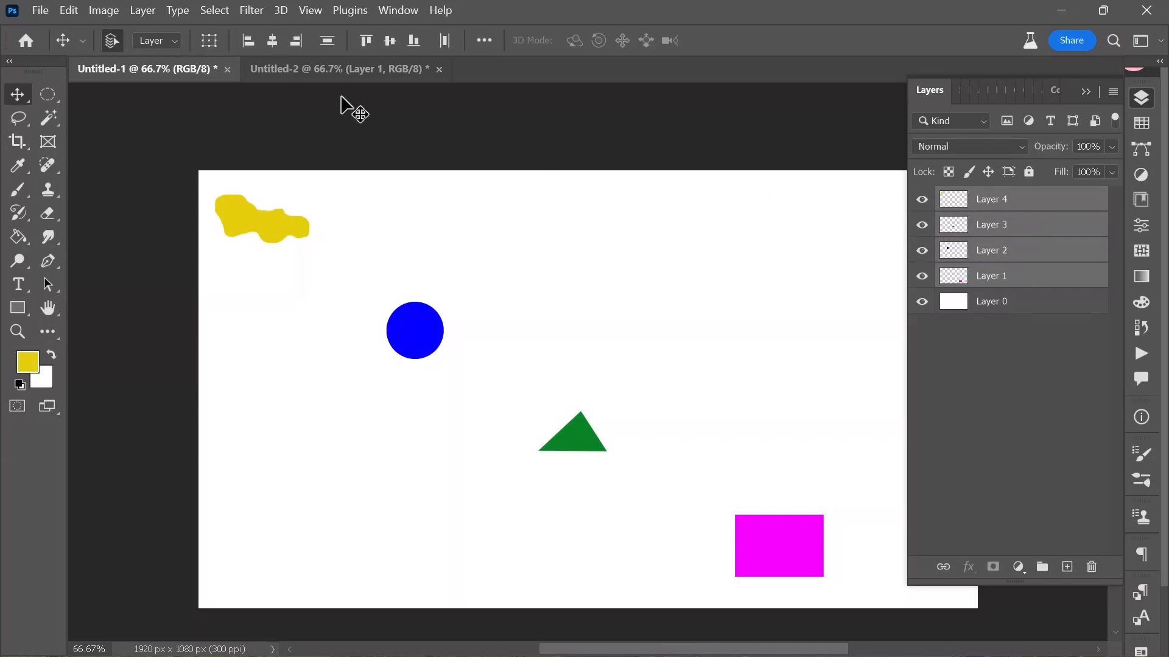
- Try aligning the four shapes by left edges, horizontal centers and right edges, undoing each alignment
left_click(247, 45)
key("ctrl+z")
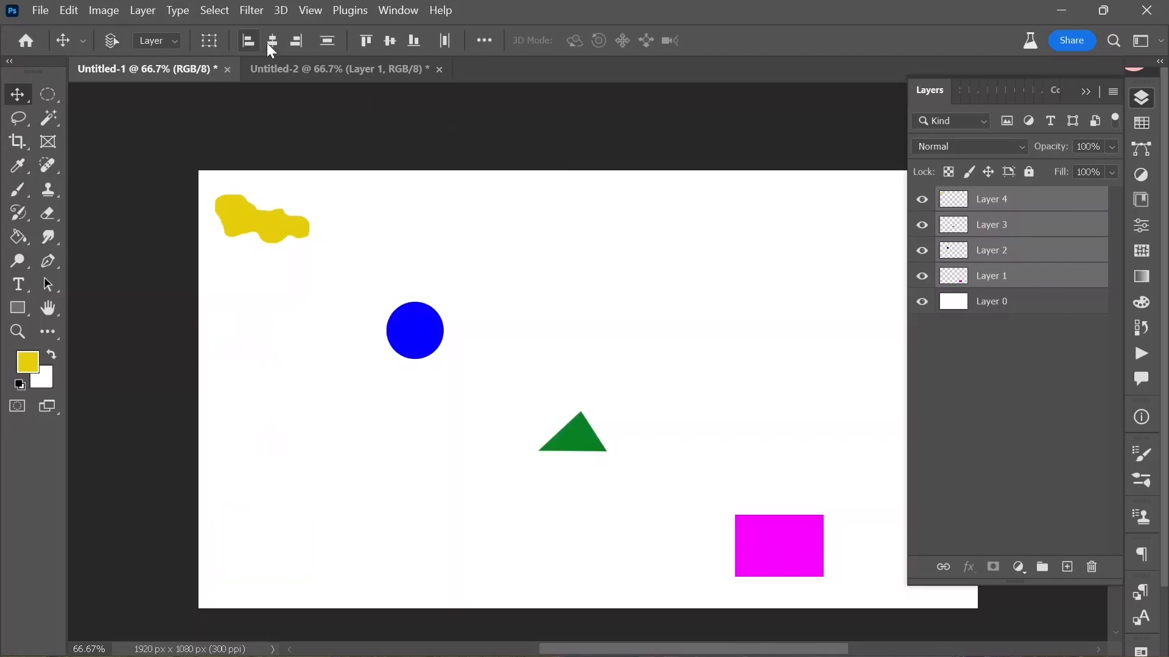
left_click(272, 44)
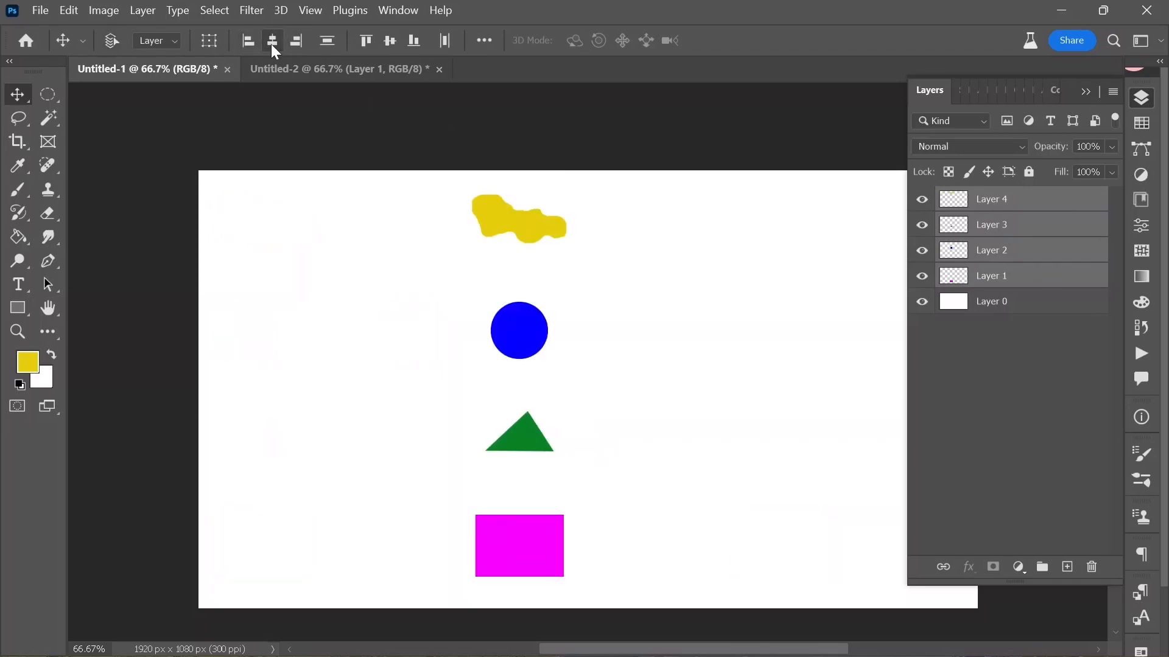
key("ctrl+z")
left_click(299, 42)
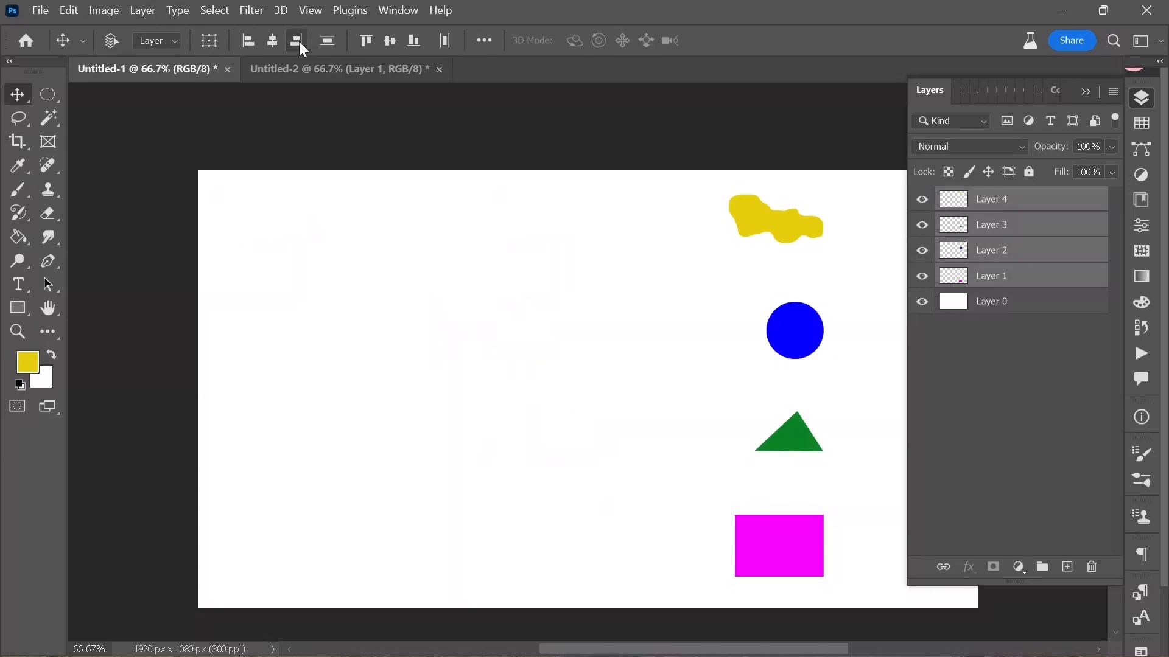
key("ctrl+z")
- Distribute the four selected shapes vertically
left_click(324, 41)
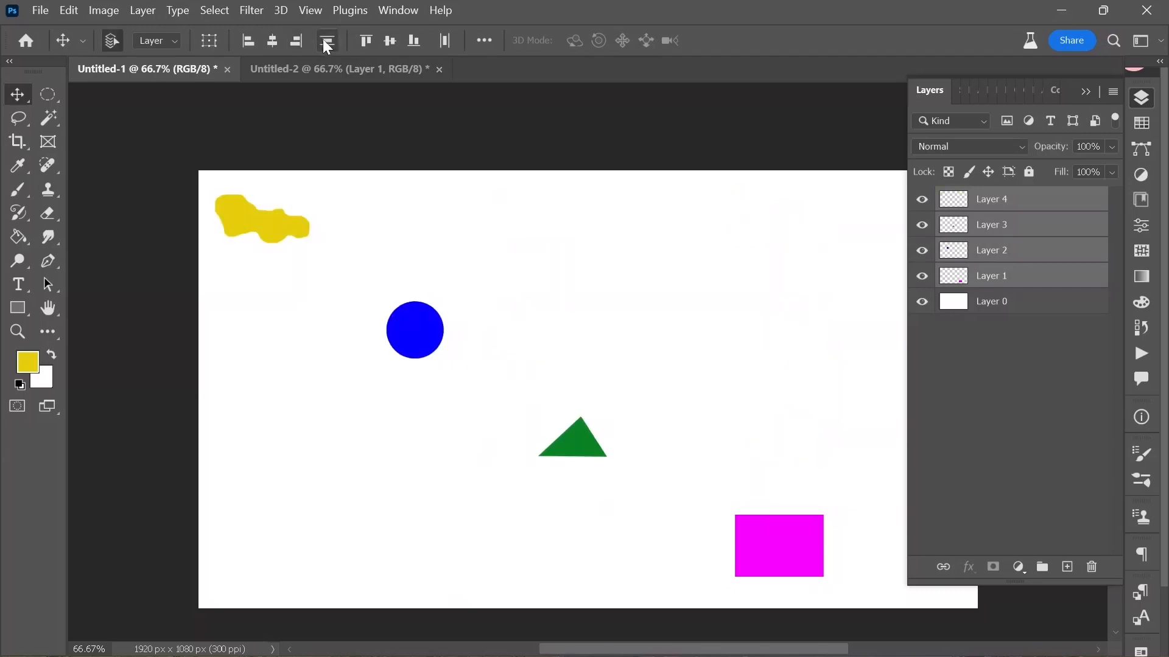
- Try aligning the four shapes by top edges, vertical centers and bottom edges, undoing each alignment
left_click(366, 40)
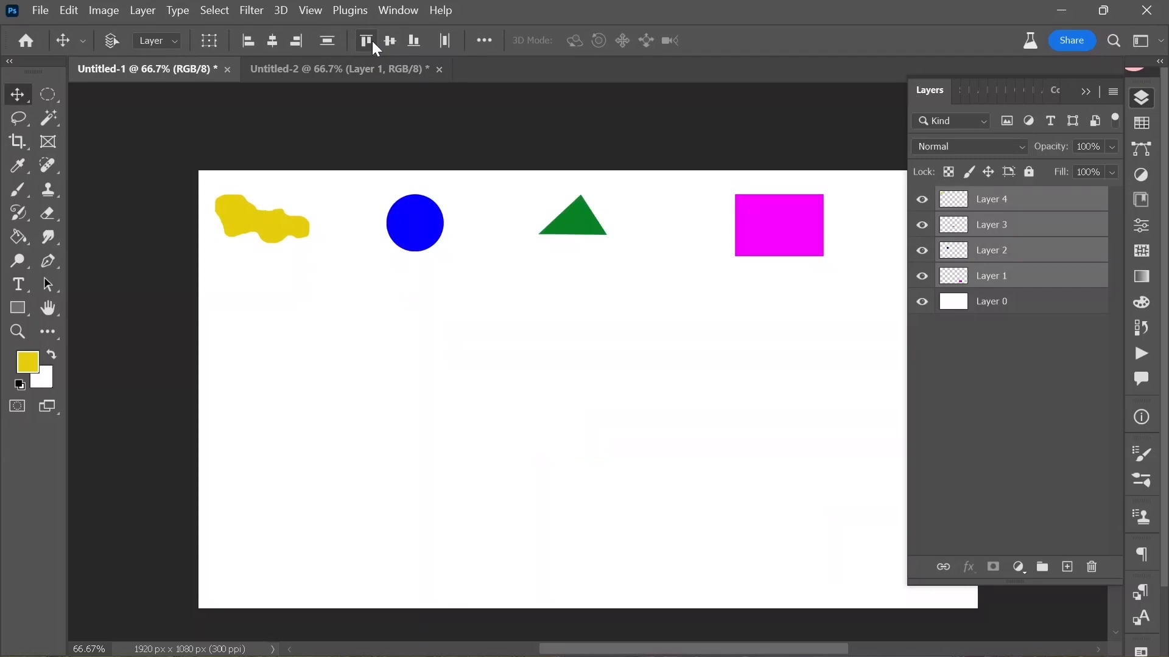
left_click(383, 42)
left_click(389, 42)
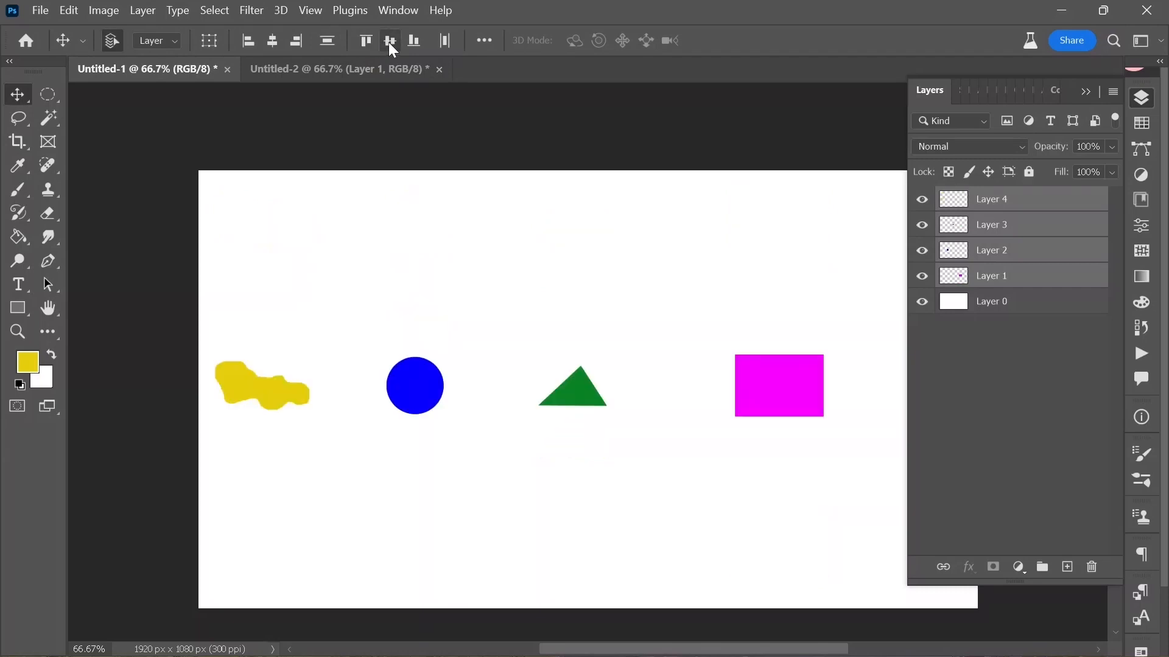
left_click(418, 42)
left_click(414, 41)
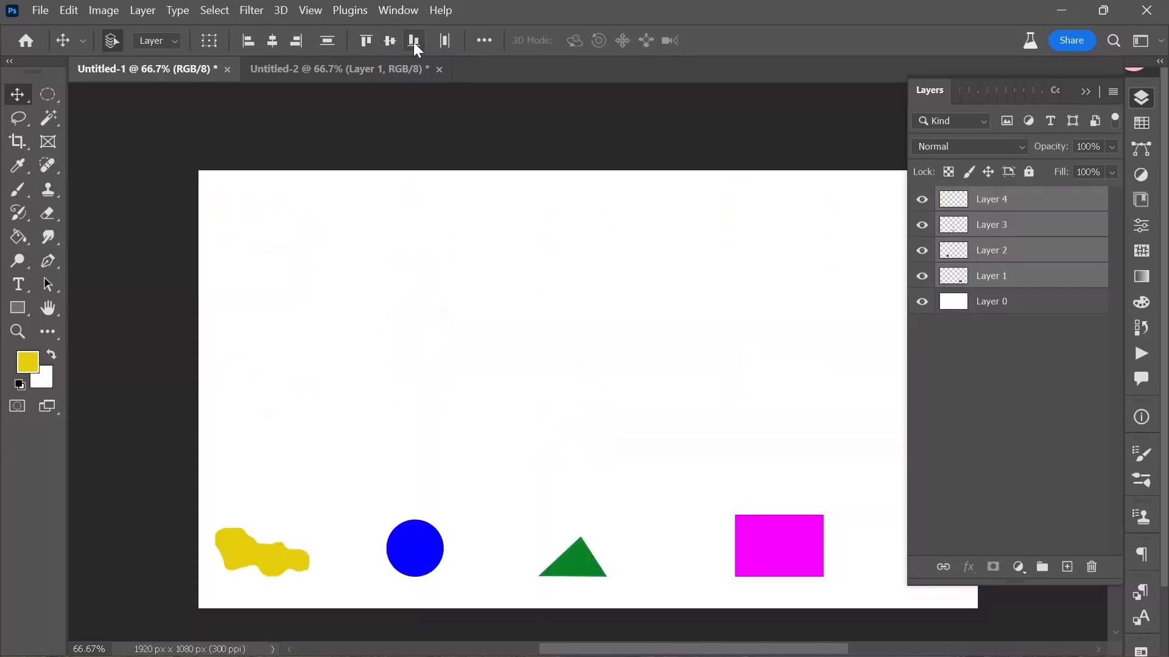
key("ctrl+z")
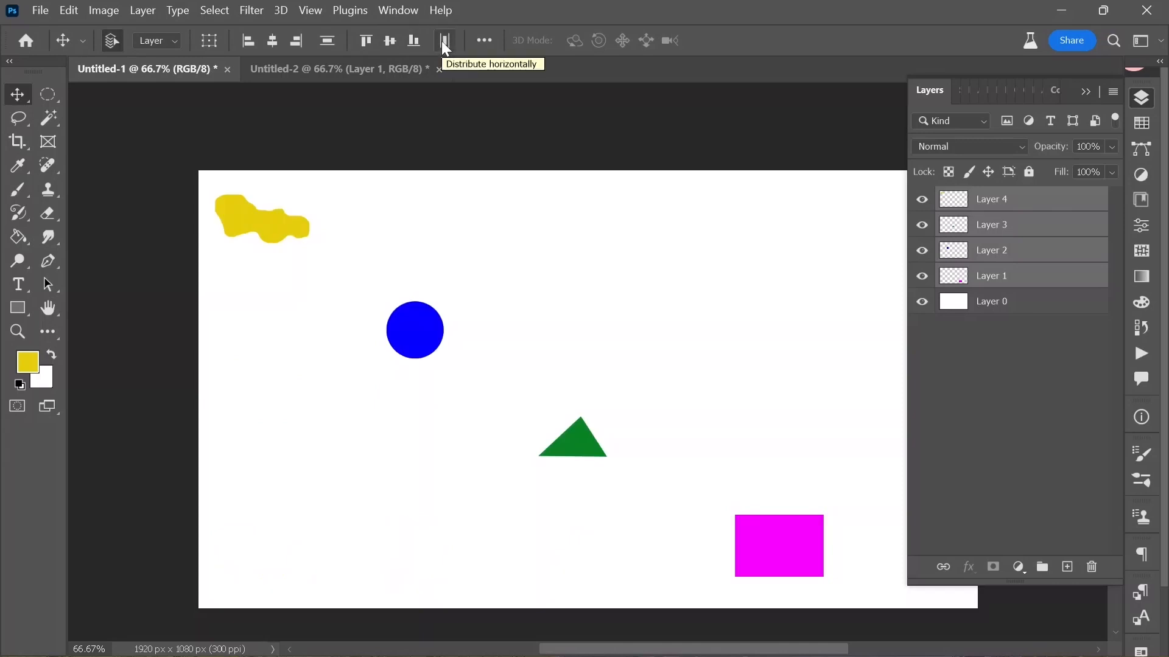
- Distribute the four selected shapes horizontally and open the additional align and distribute options
left_click(441, 42)
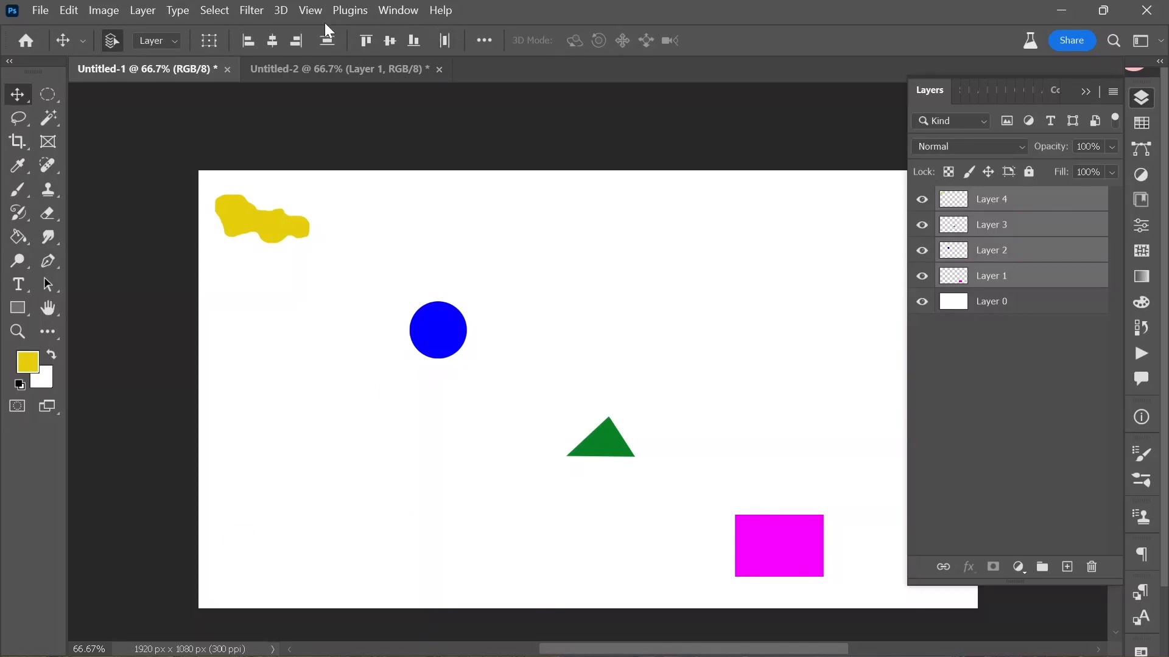
left_click(486, 42)
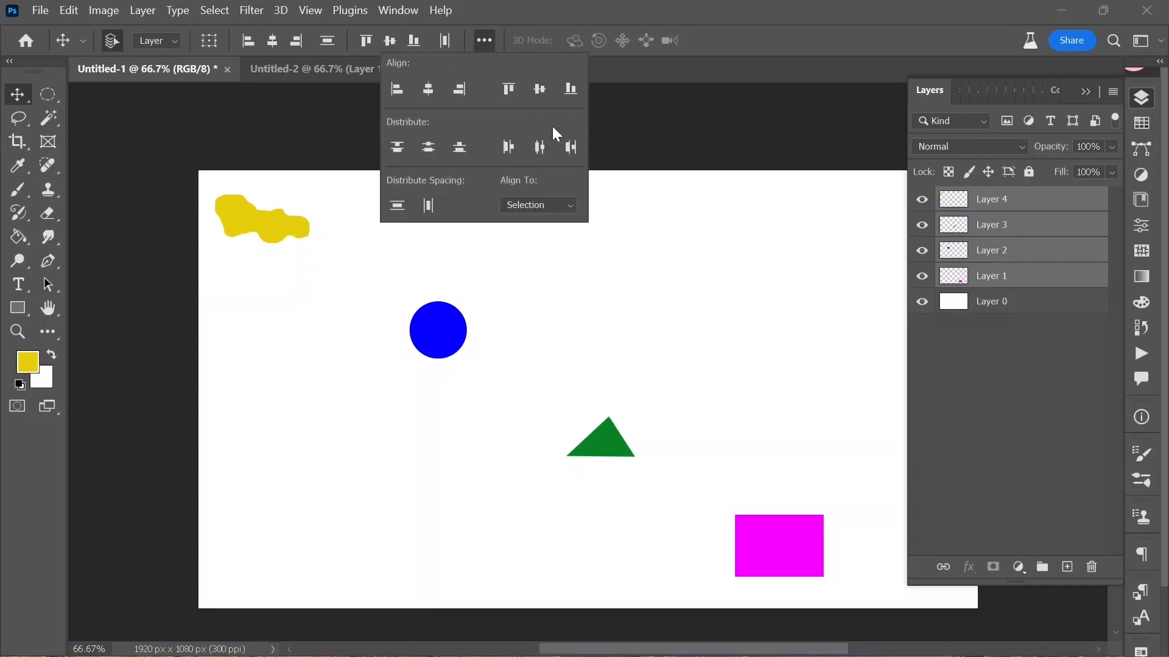
- Use the additional align options to try left-edge, horizontal-center and right-edge alignment on the four shapes, undoing each one
left_click(397, 91)
key("ctrl+z")
left_click(428, 89)
key("ctrl+z")
left_click(460, 91)
key("ctrl+z")
- Use the additional align options to try top-edge, vertical-center and bottom-edge alignment on the four shapes, undoing each one
left_click(515, 91)
key("ctrl+z")
left_click(539, 89)
key("ctrl+z")
left_click(569, 90)
key("ctrl+z")
- Distribute the four shapes by top edges, vertical centers, bottom edges, left edges, horizontal centers and right edges, ending with horizontal spacing
left_click(401, 144)
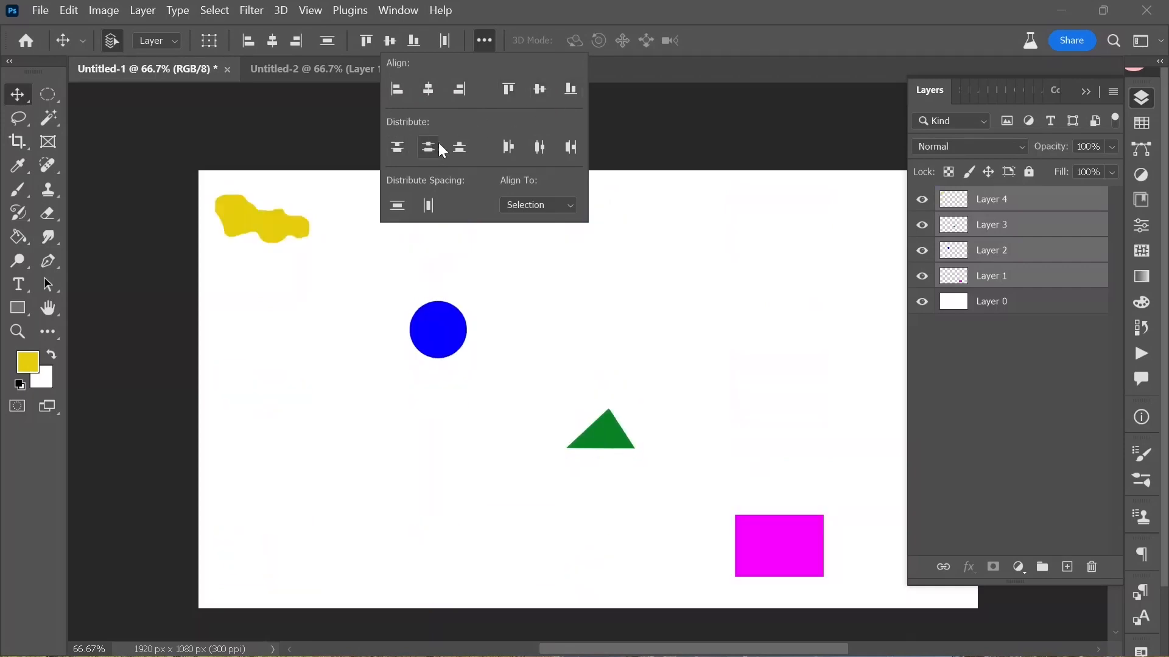
left_click(437, 143)
left_click(460, 146)
left_click(523, 150)
left_click(541, 148)
left_click(568, 146)
left_click(429, 206)
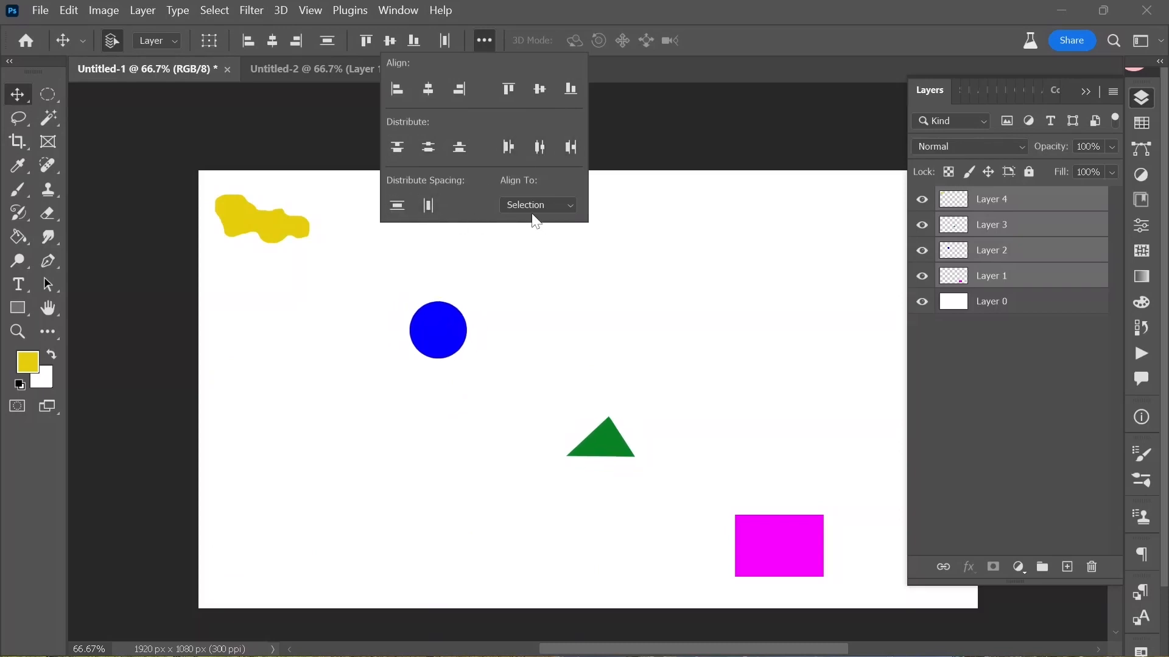
- Set the alignment reference to Canvas and try aligning the four shapes to its left edge, undoing the alignment
left_click(559, 205)
left_click(519, 233)
left_click(395, 89)
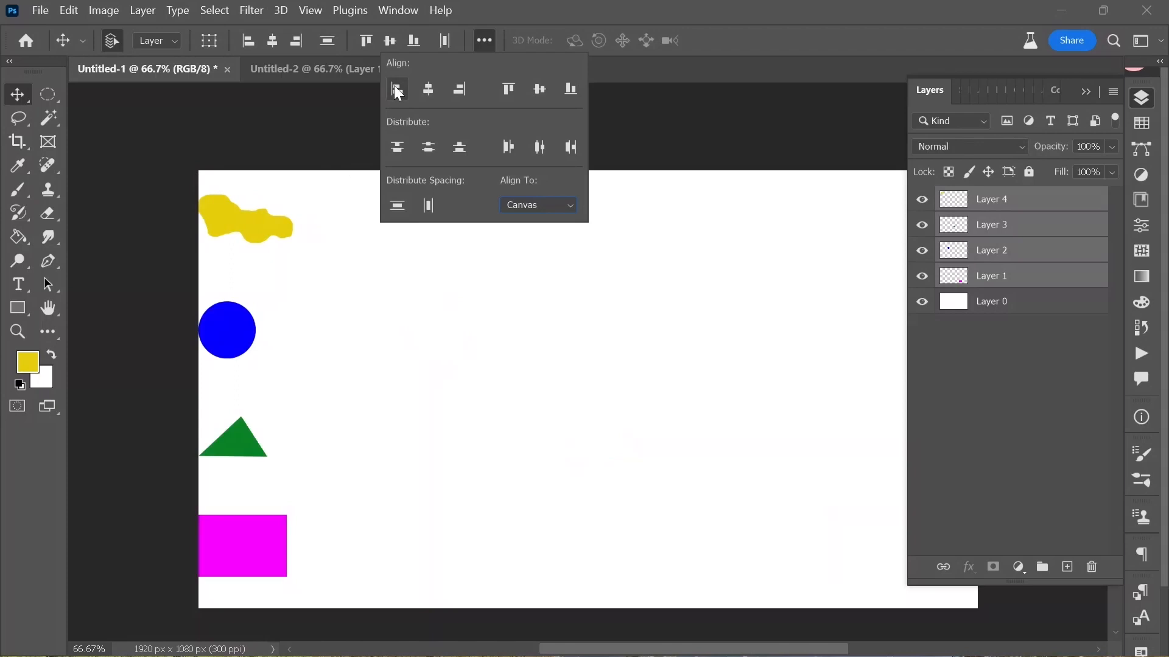
key("ctrl+z")
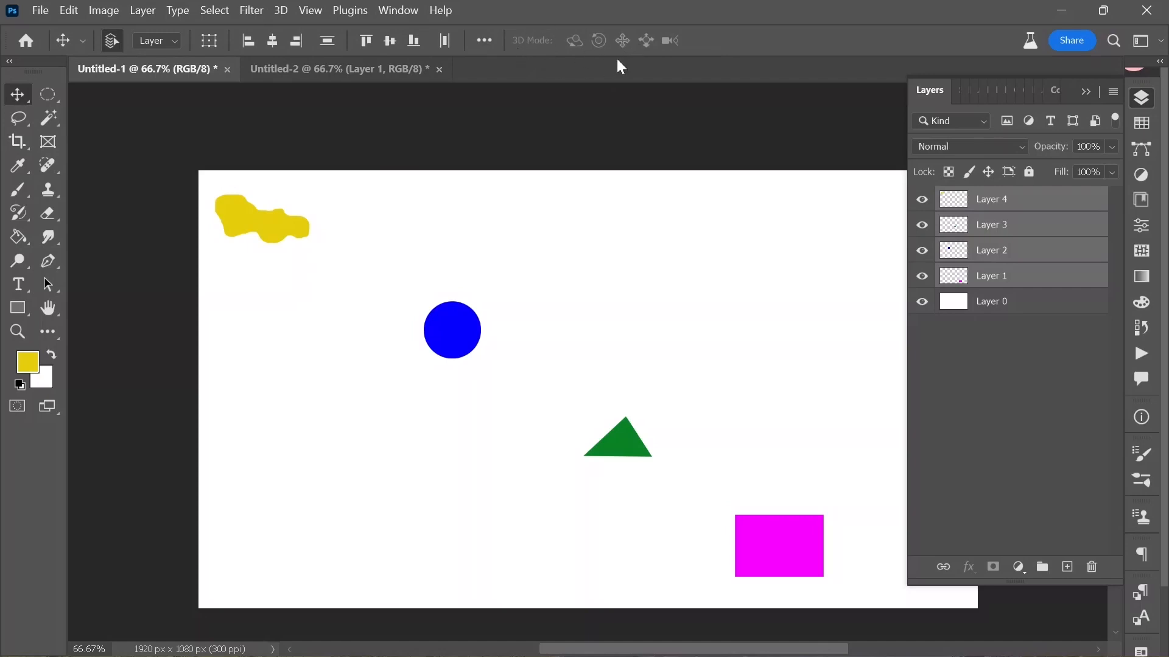
- Delete Layer 1 through Layer 4 with their shapes, leaving only Layer 0
left_click(1006, 283)
left_click(1012, 201, "shift")
left_click(1087, 568)
left_click(519, 267)
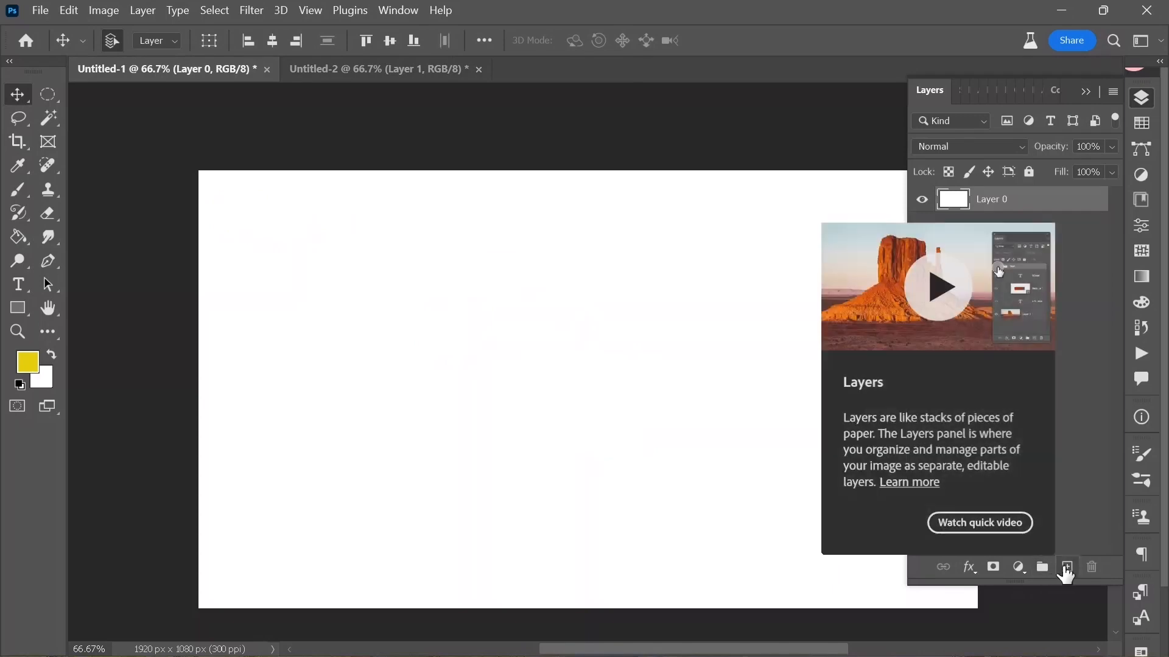
- Add a new layer and draw a closed half-vase path with the Pen tool, with curved sides and a flat base
left_click(1067, 567)
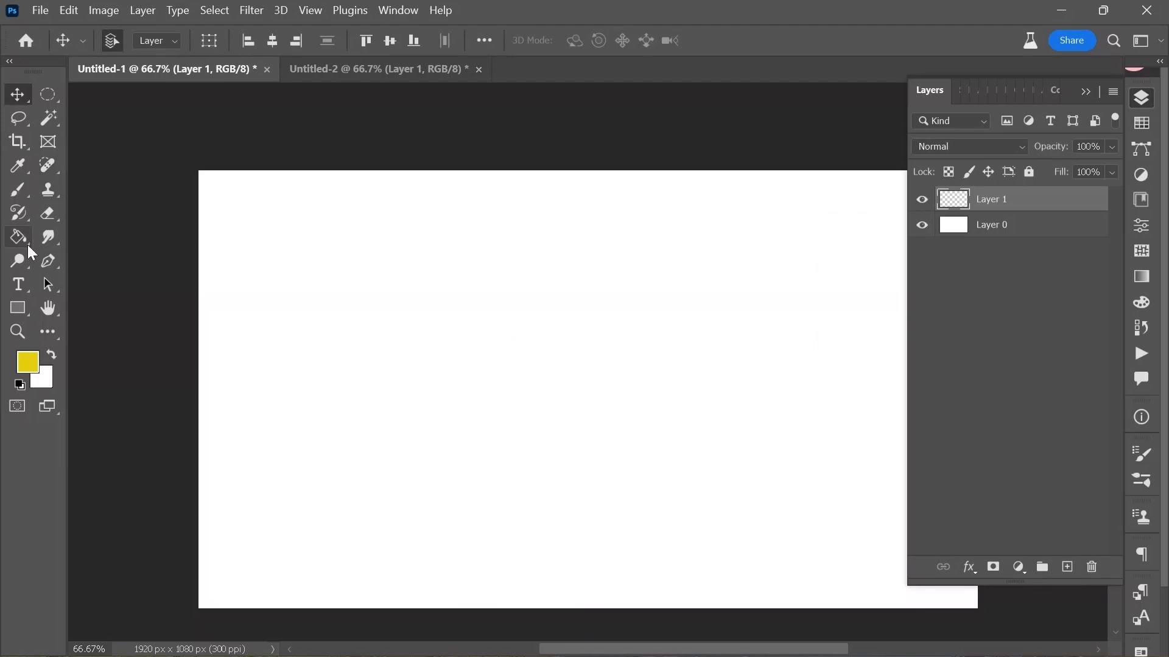
left_click(45, 265)
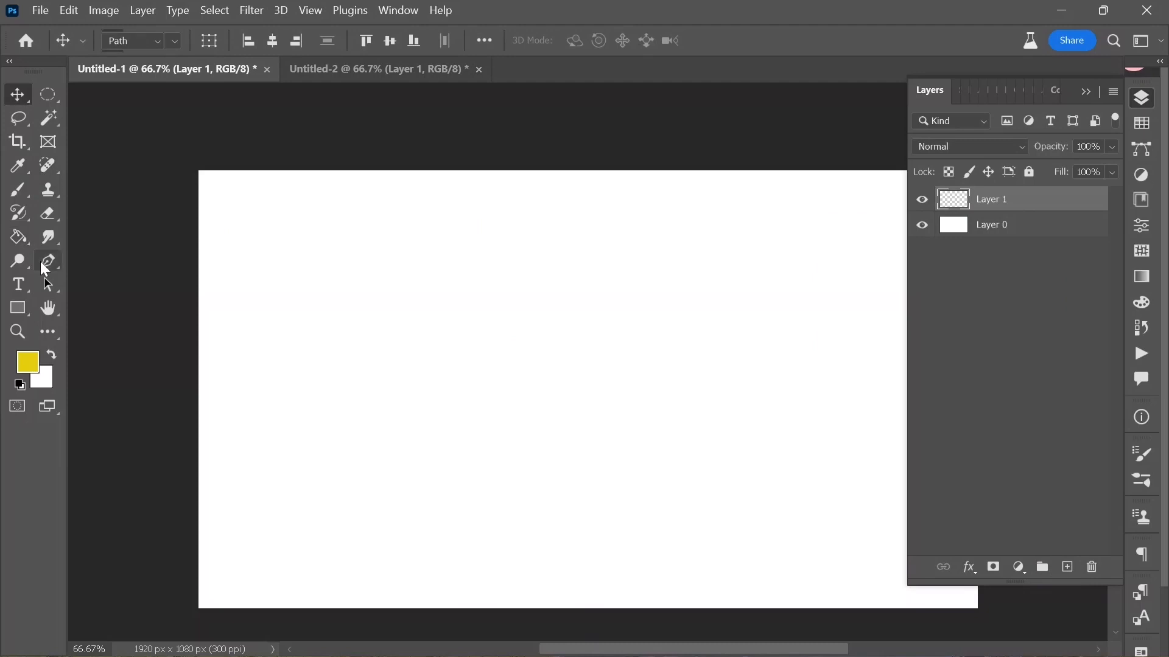
left_click(585, 253)
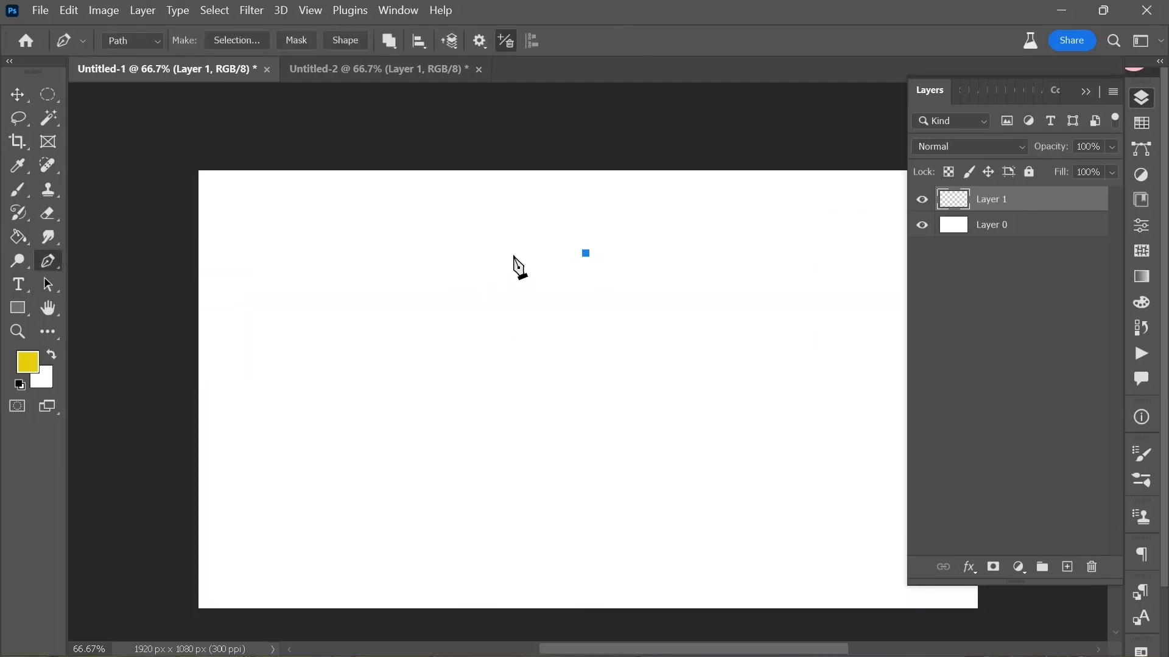
left_click_drag(536, 399, 464, 467)
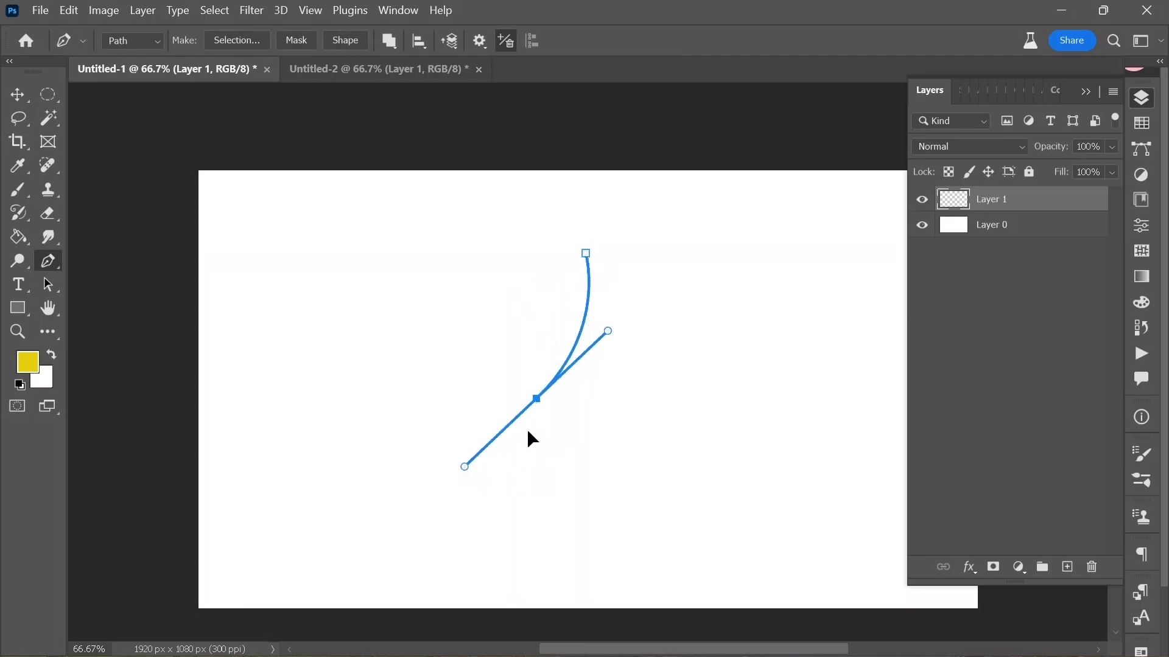
left_click(536, 399)
left_click_drag(539, 504, 584, 541)
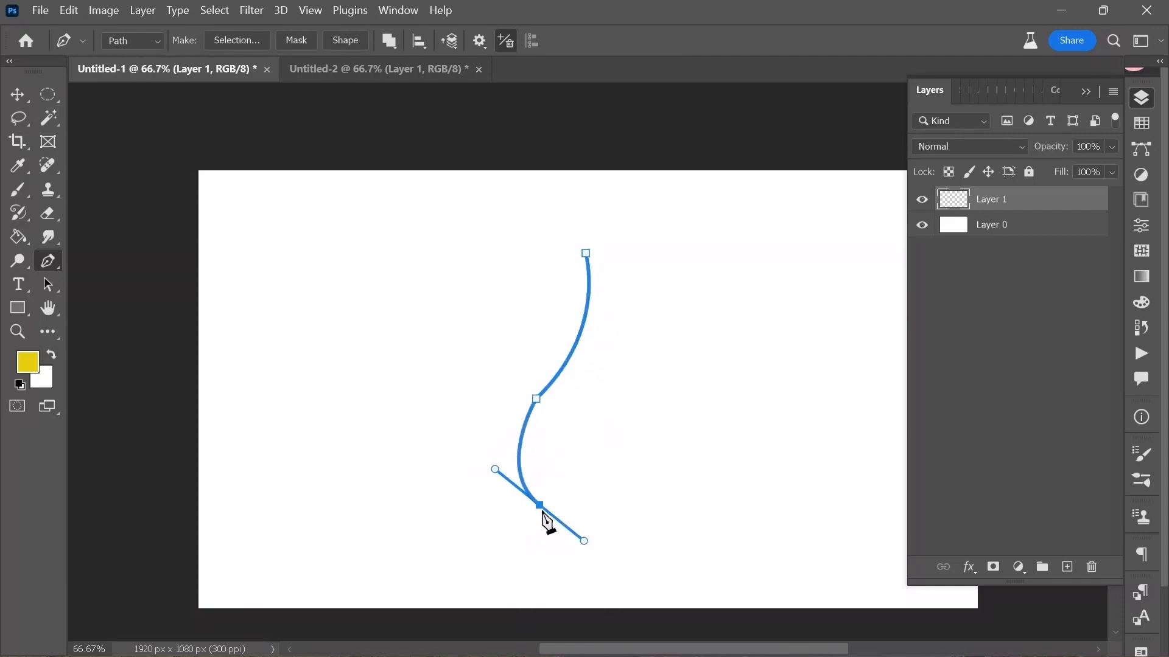
left_click(539, 505)
left_click(589, 506)
left_click(630, 505)
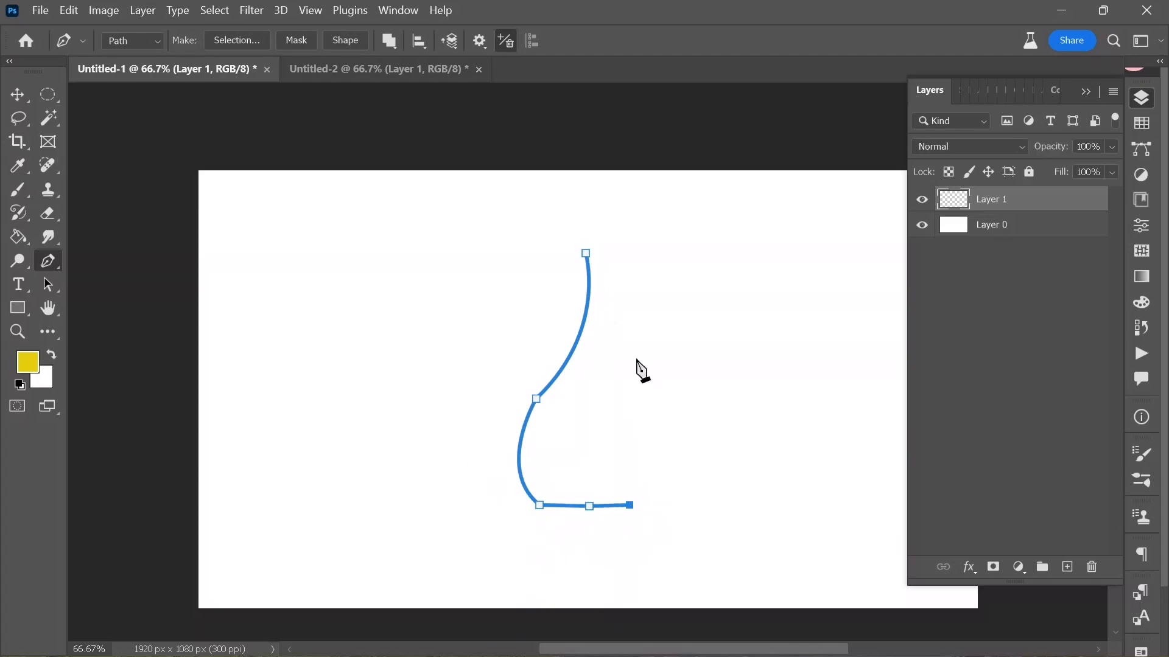
left_click_drag(587, 253, 489, 218)
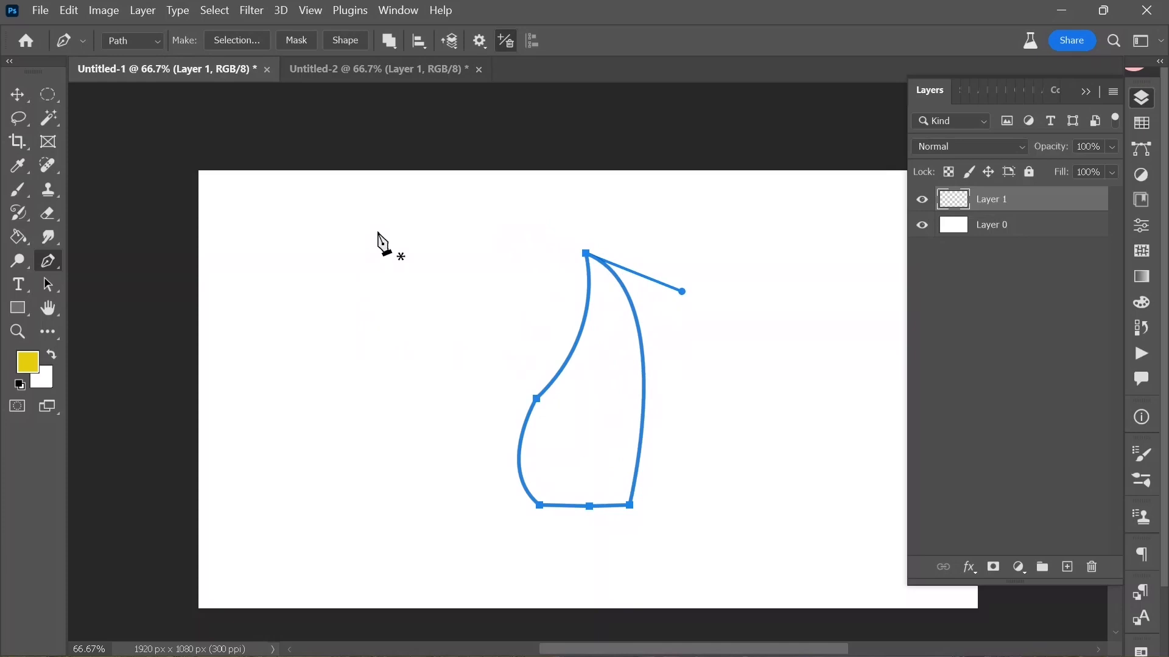
- Create a 3D extrusion from the selected path in the 3D workspace and rotate the extruded object slightly
left_click(17, 95)
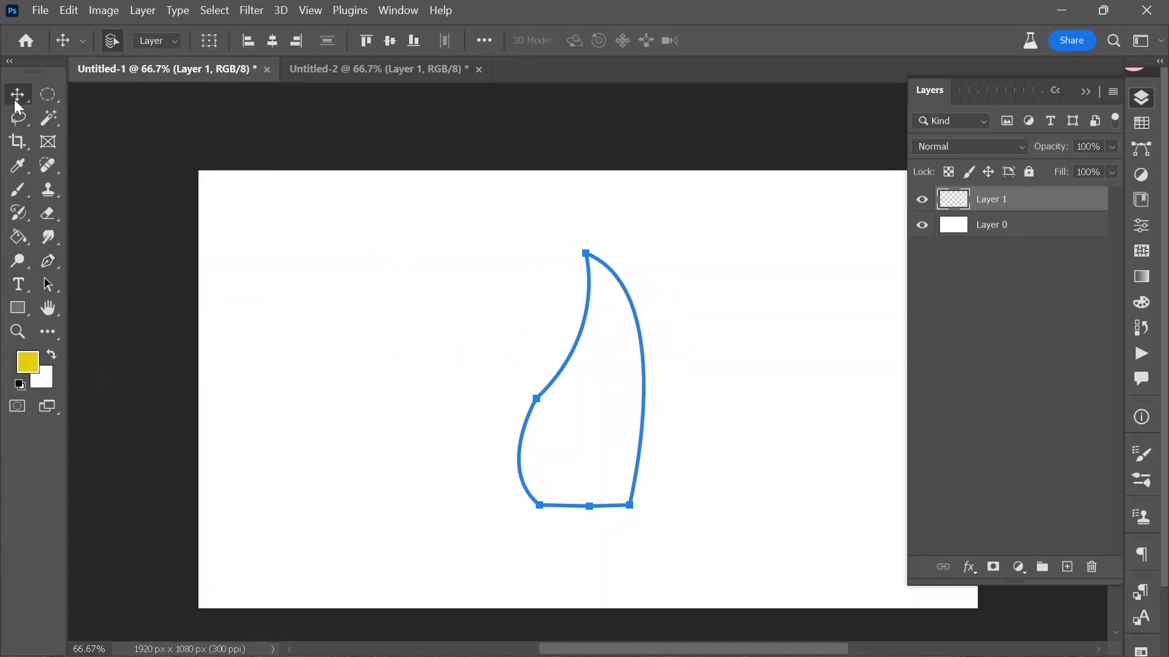
left_click(281, 11)
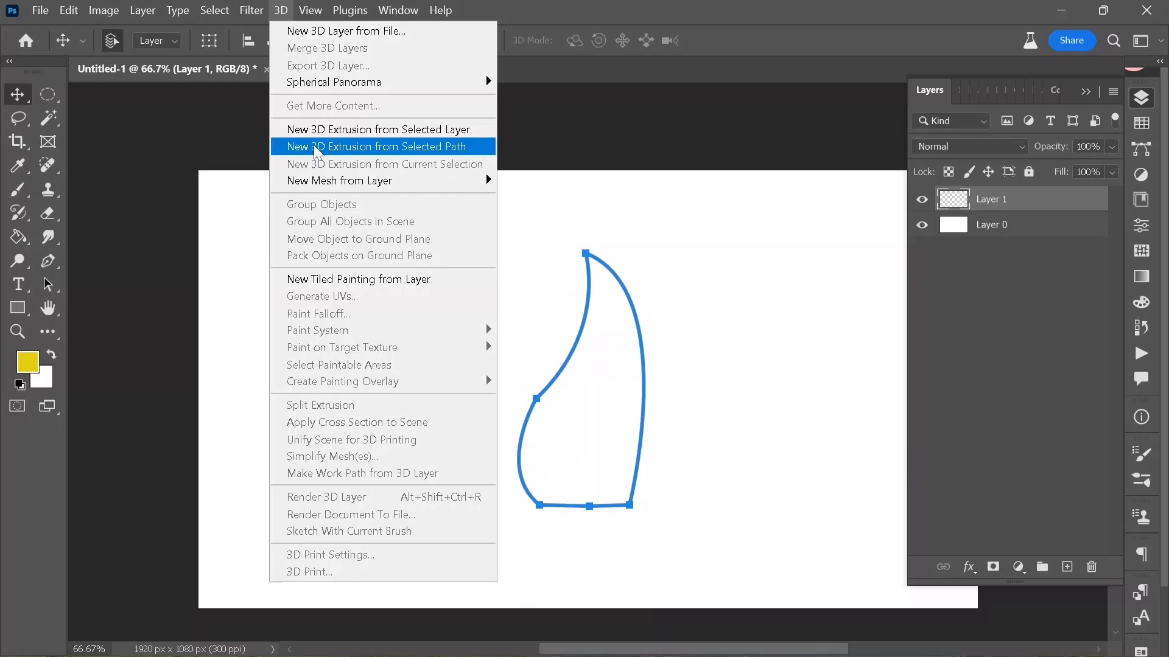
left_click(314, 149)
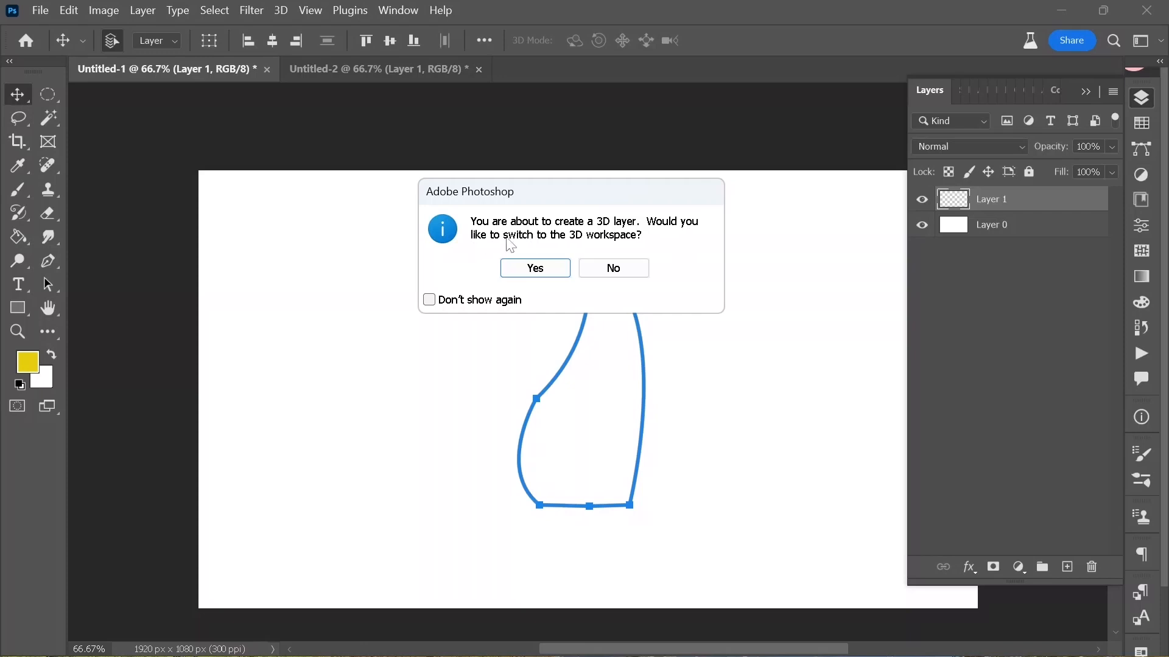
left_click(545, 270)
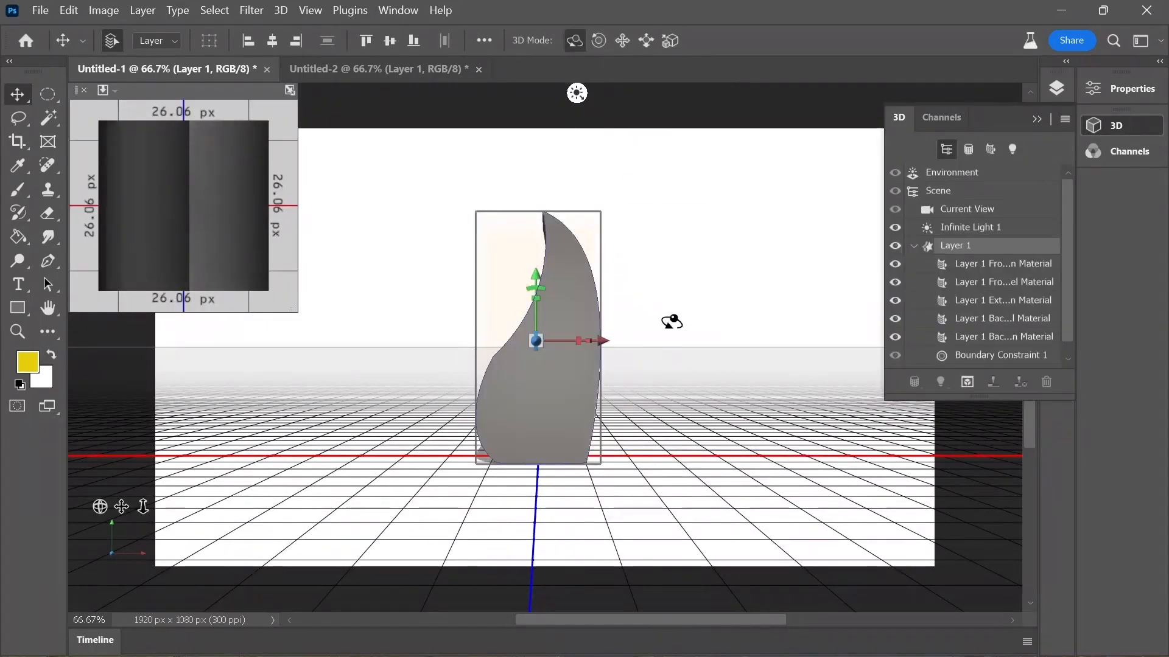
left_click_drag(529, 337, 651, 318)
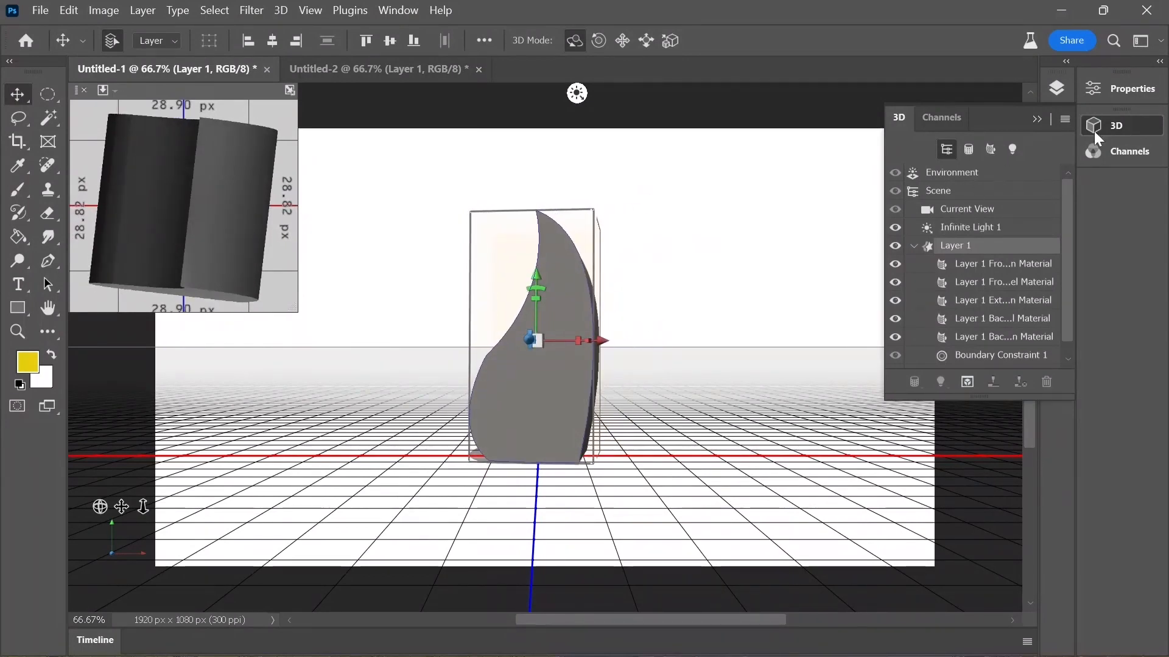
- Bend the extruded mesh into a full vase by setting the Deform horizontal angle (X) to 360°
left_click(1123, 90)
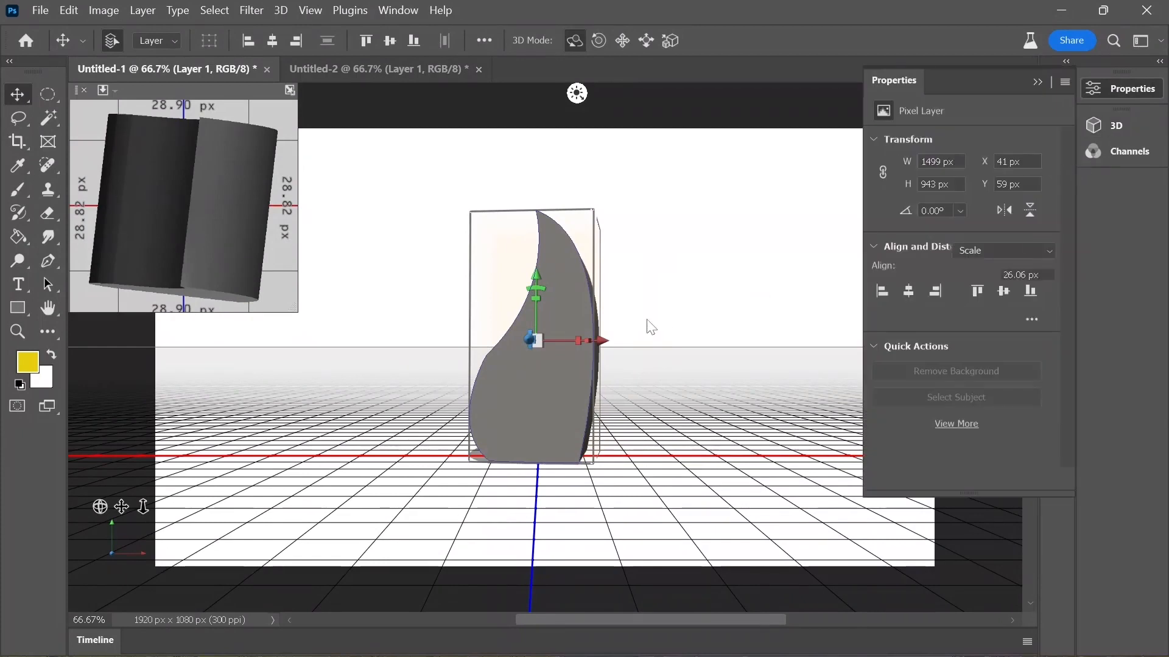
left_click(586, 305)
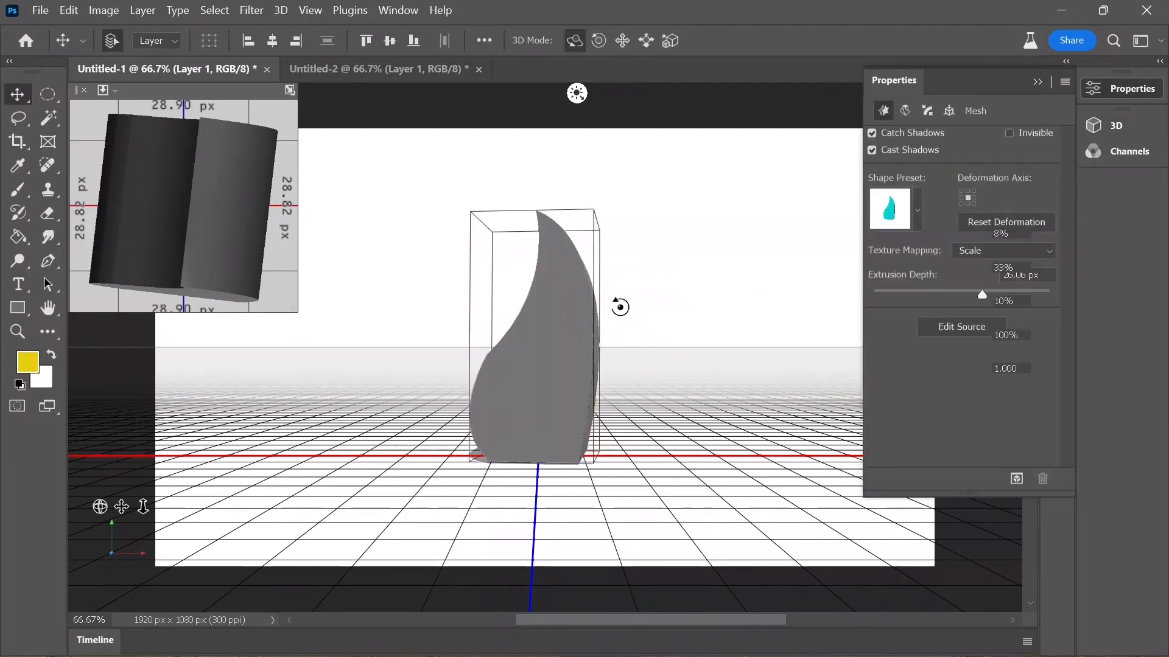
left_click(527, 404)
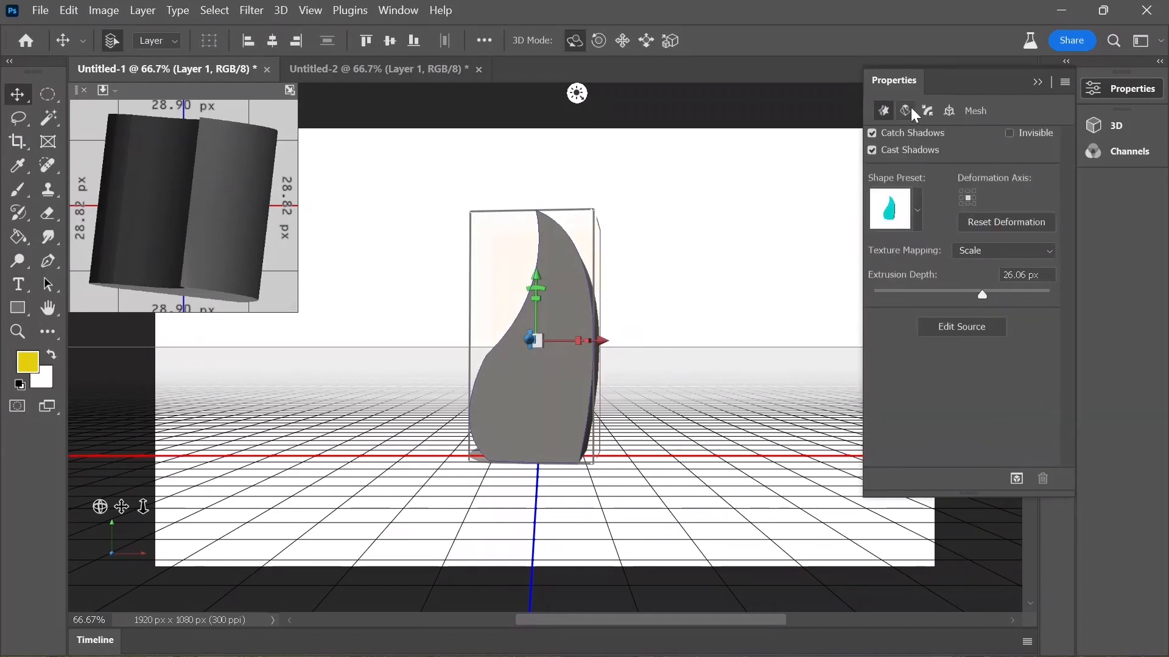
left_click(905, 109)
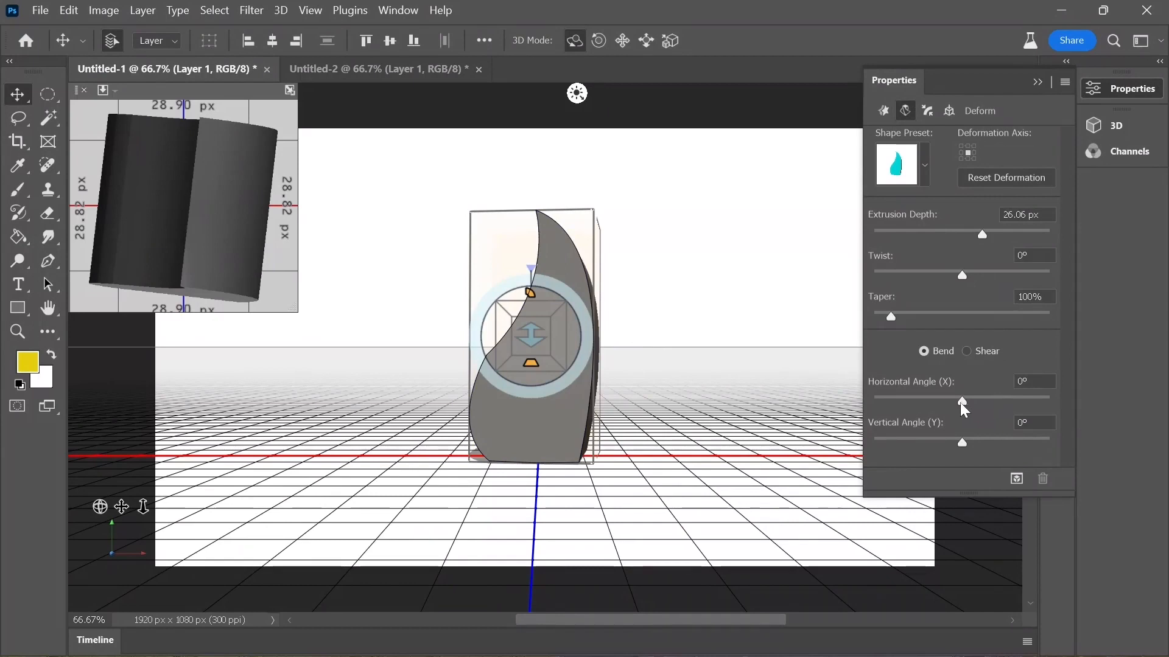
left_click_drag(963, 403, 1094, 402)
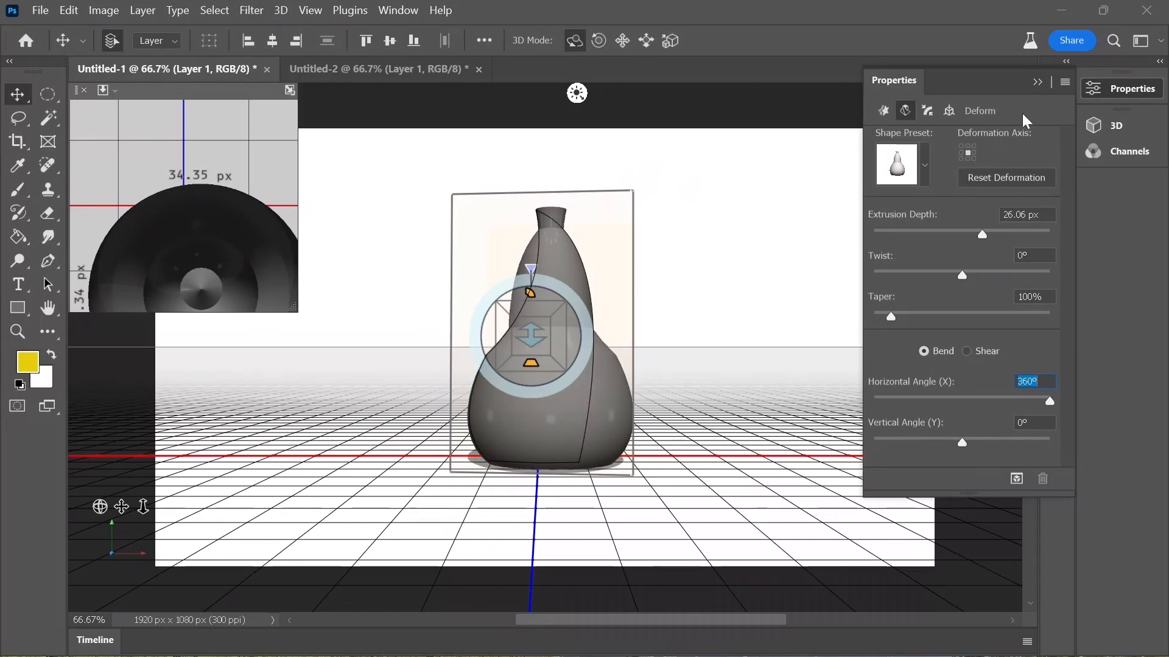
left_click(1037, 81)
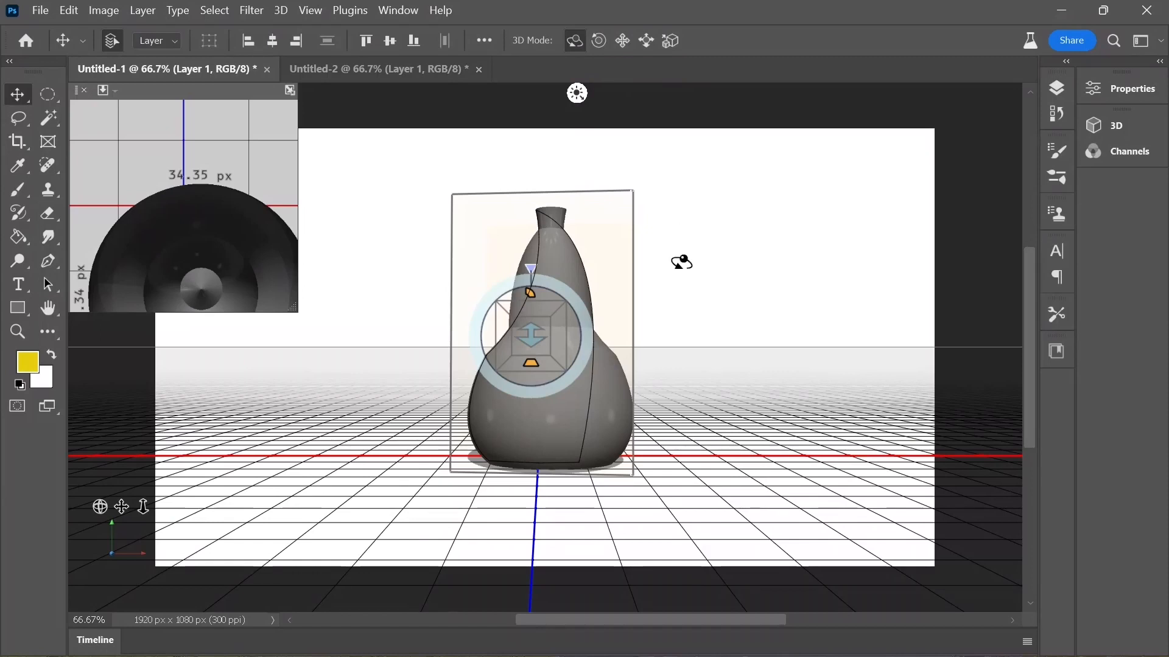
- Orbit the 3D vase slightly, then roll it back and forth with the Roll mode
left_click_drag(589, 235, 699, 245)
left_click(601, 46)
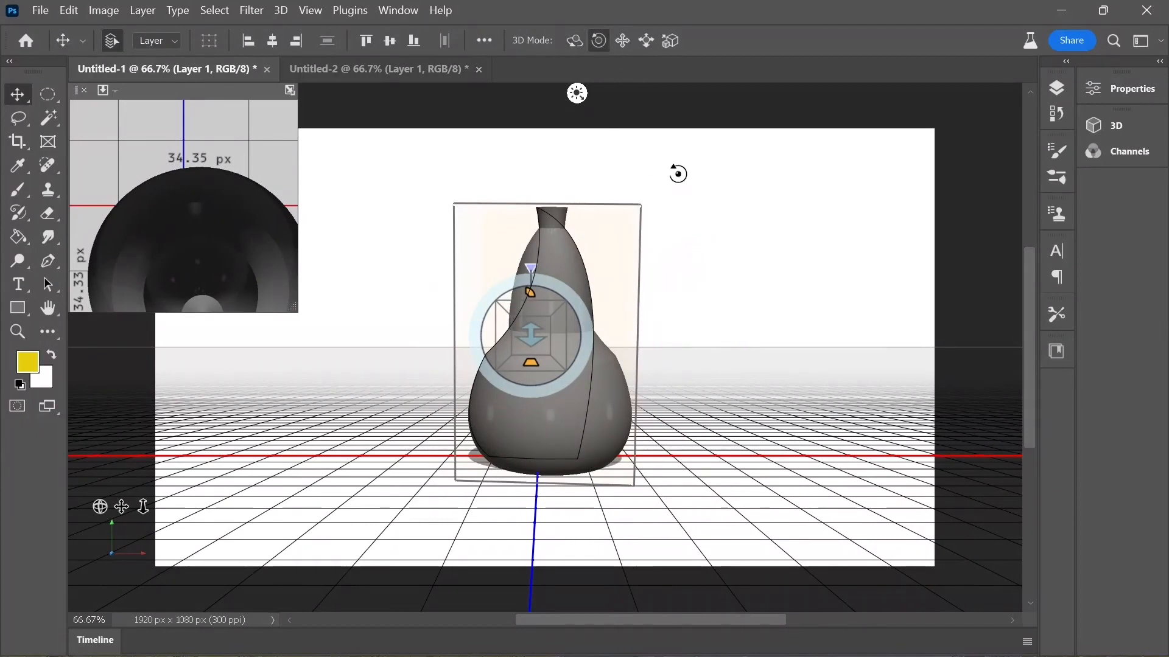
left_click_drag(696, 175, 408, 362)
left_click_drag(504, 210, 631, 134)
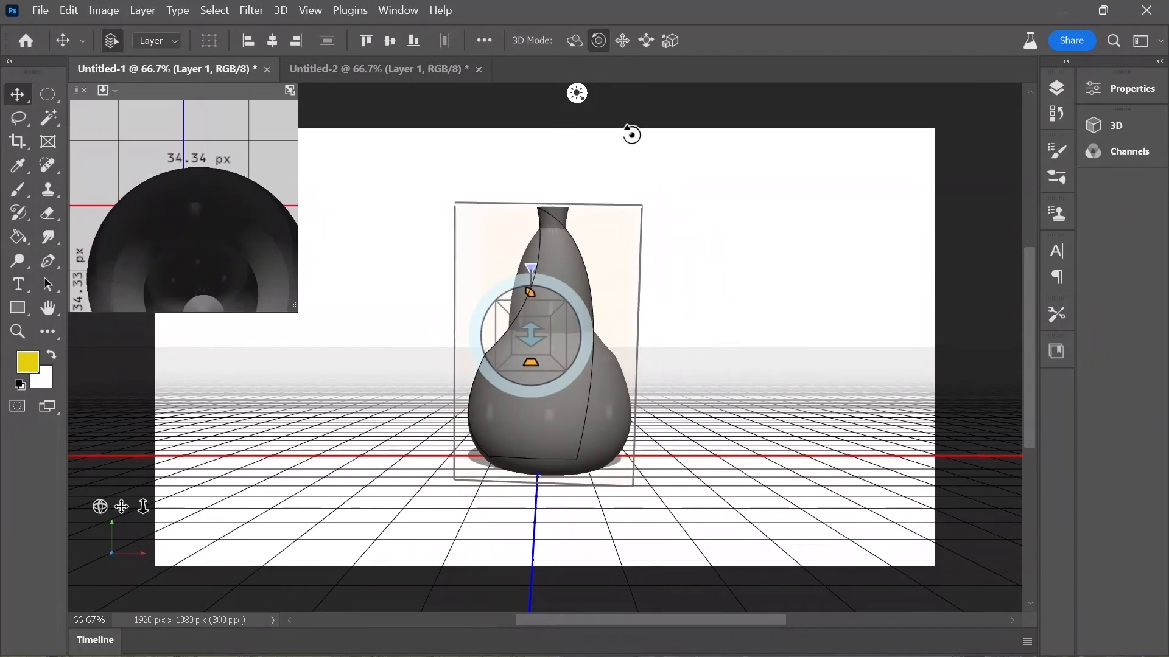
- Pan the 3D vase up and down, then slide it slightly closer and to the right
left_click(623, 40)
left_click_drag(701, 300, 697, 493)
left_click_drag(696, 299, 704, 256)
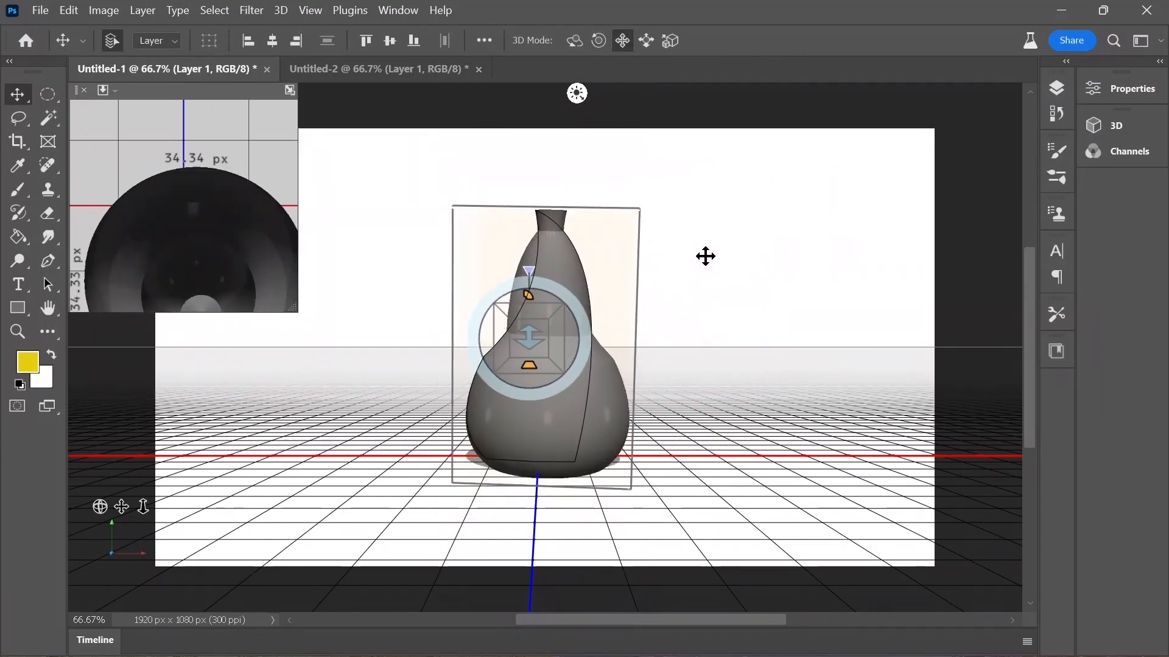
left_click(645, 42)
mouse_move(704, 290)
left_mouse_down()
mouse_move(720, 458)
mouse_move(738, 493)
mouse_move(697, 383)
mouse_move(679, 255)
mouse_move(676, 295)
mouse_move(598, 302)
mouse_move(724, 301)
left_mouse_up()
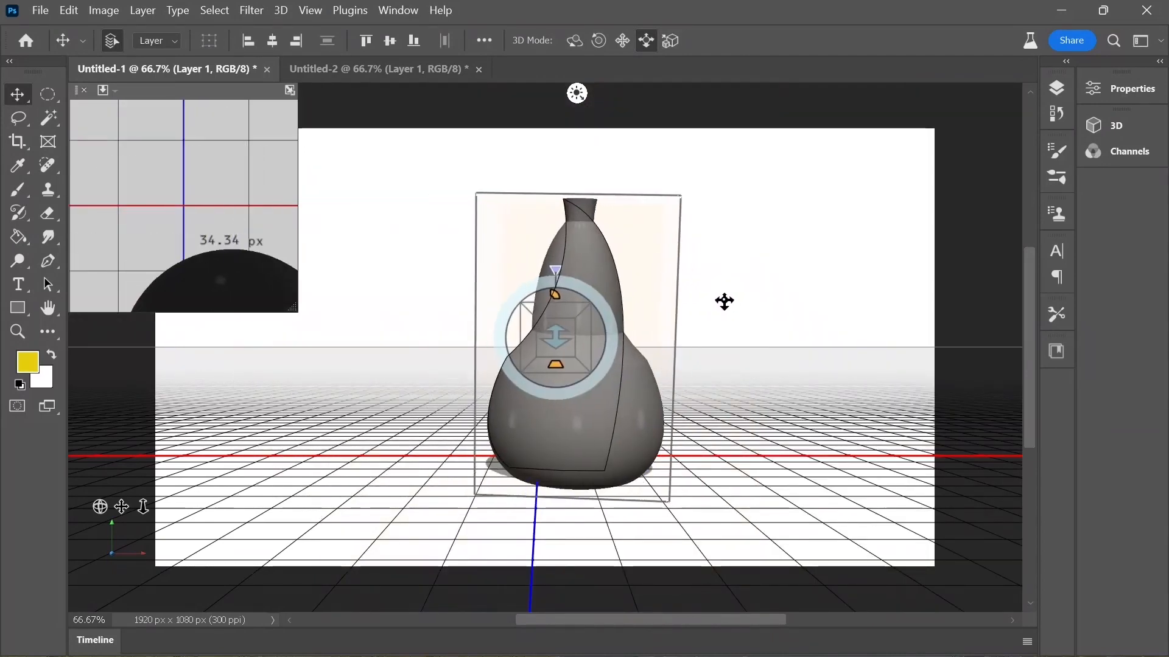
- Scale the 3D vase slightly with the 3D scale mode and reselect the Move tool
left_click(671, 40)
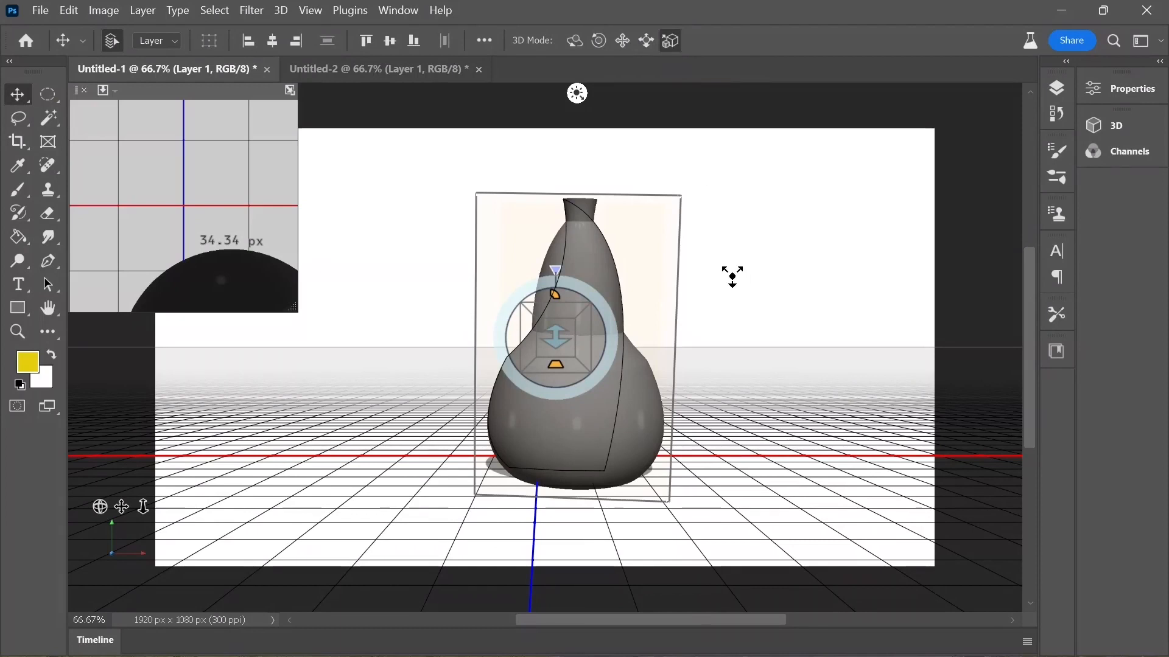
left_click_drag(733, 301, 729, 277)
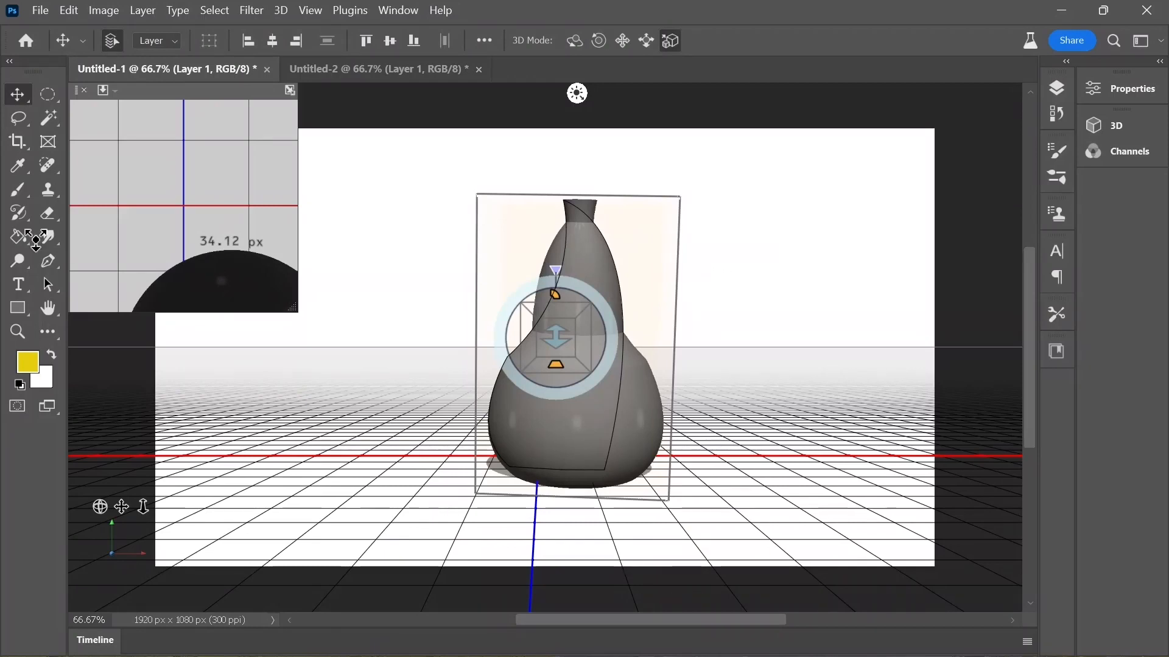
right_click(12, 100)
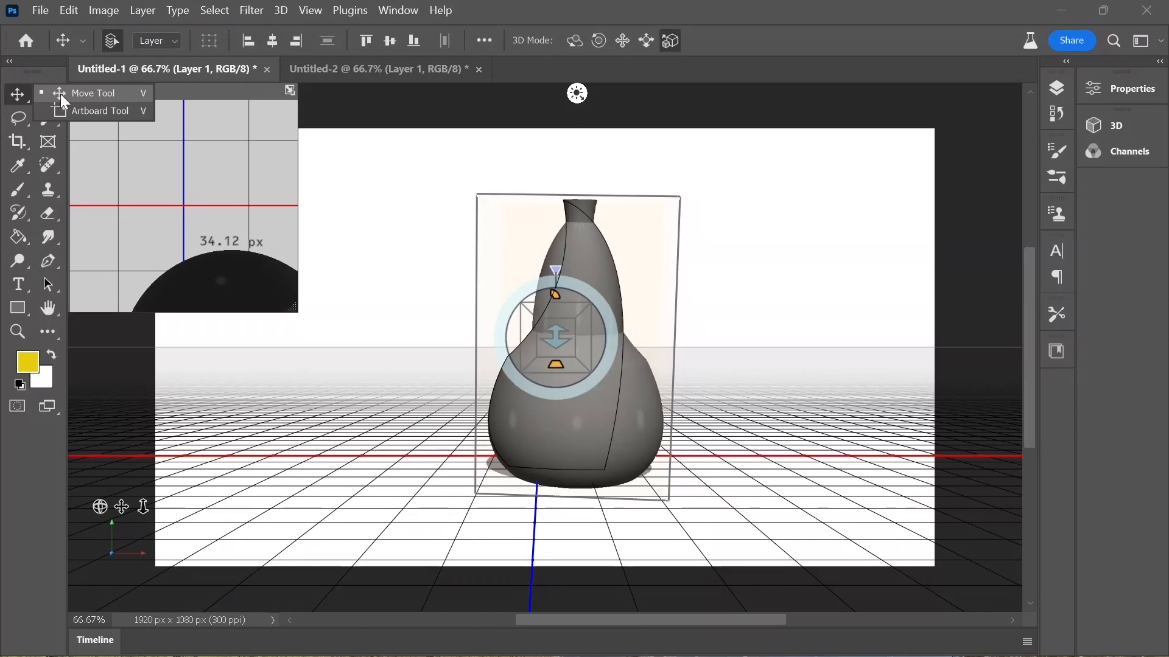
left_click(60, 94)
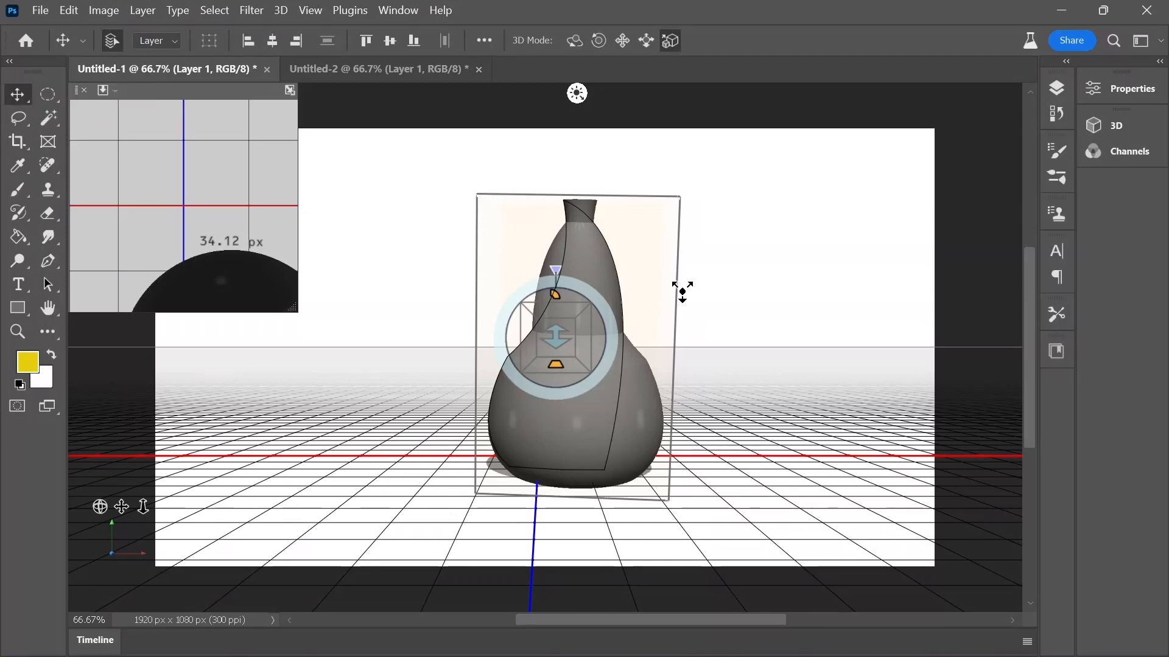